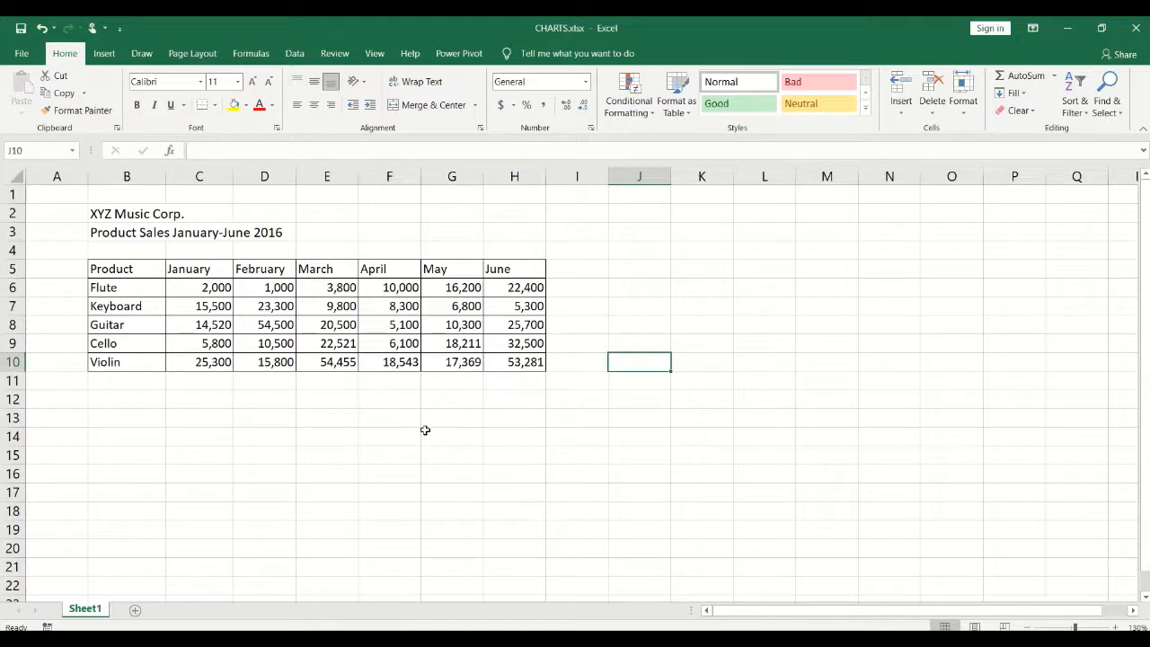
Try selecting sales figures, product names Flute to Violin, and January–June headers, then the whole table.
click(329, 326)
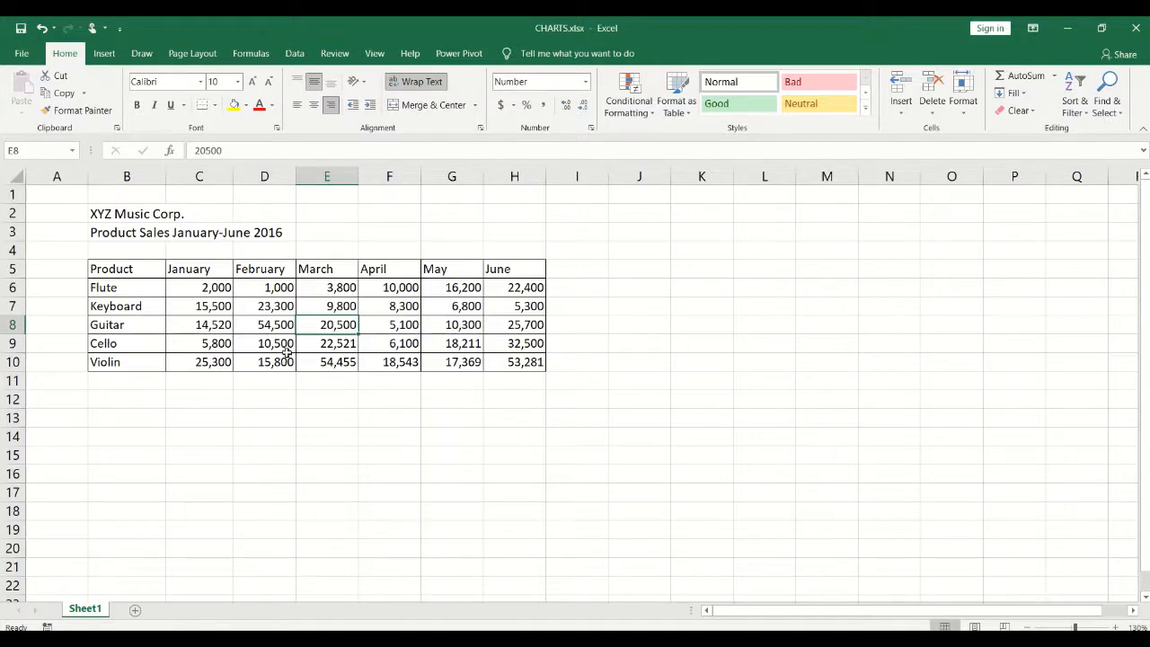
click(256, 290)
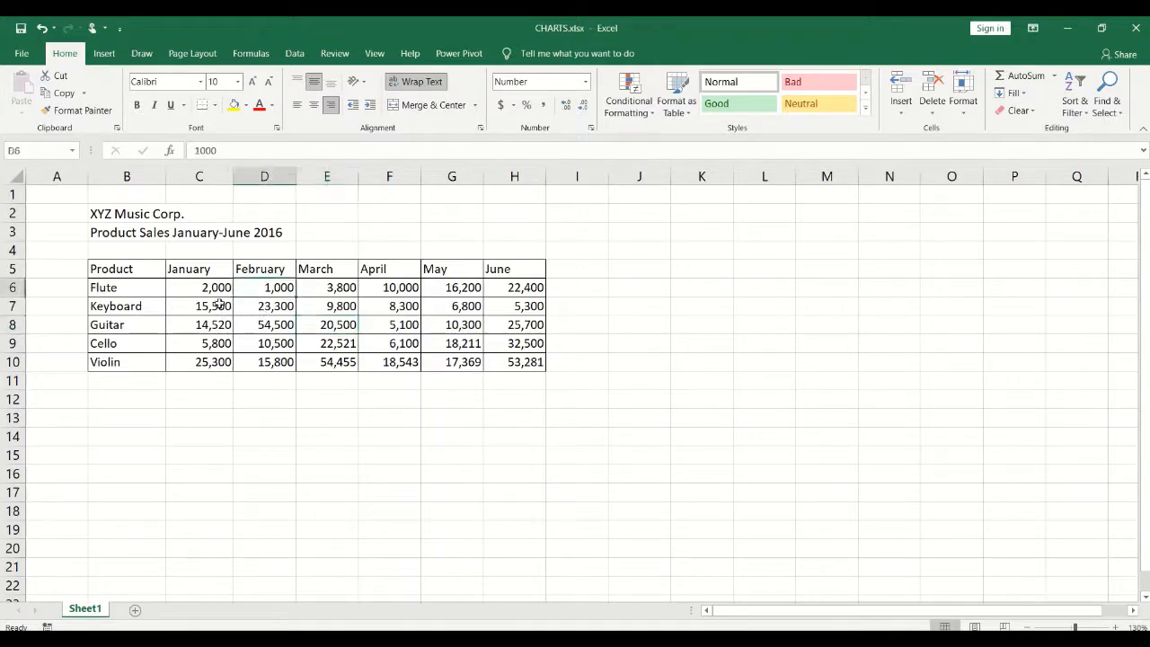
drag(211, 287, 503, 363)
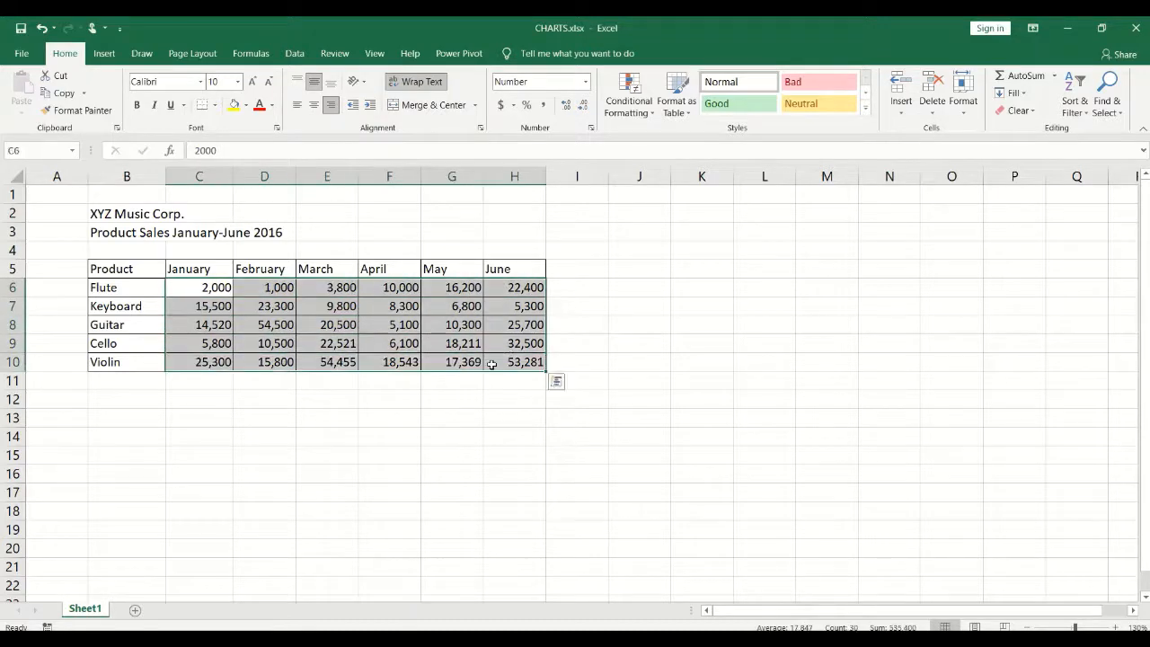
click(256, 309)
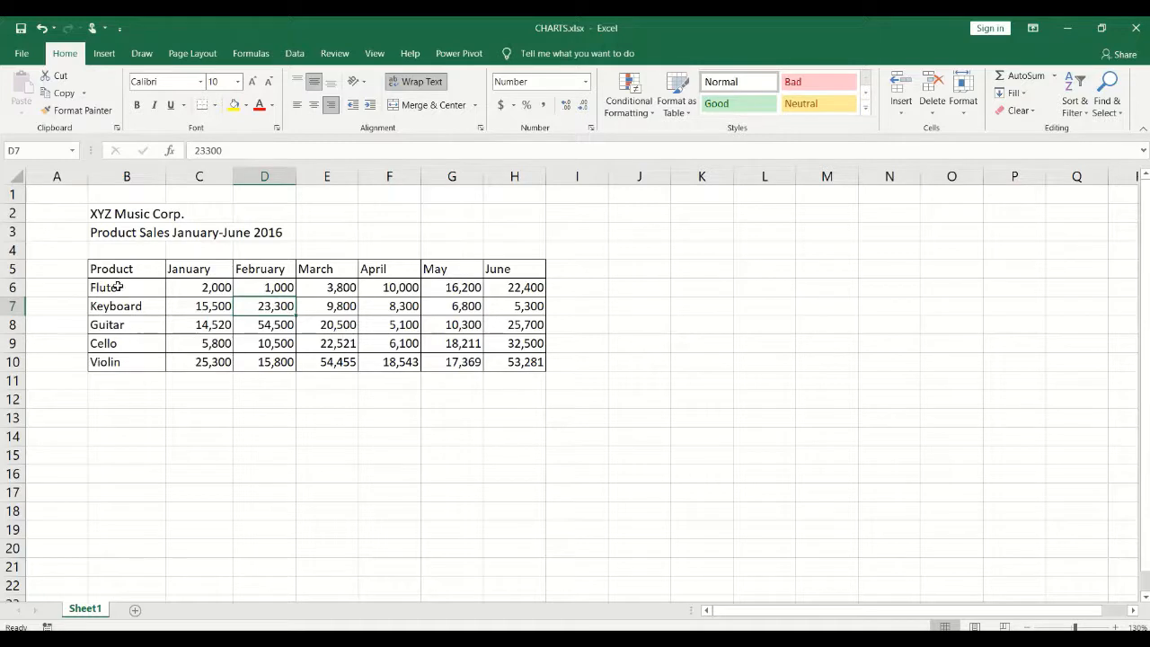
drag(127, 284, 115, 363)
drag(190, 270, 521, 266)
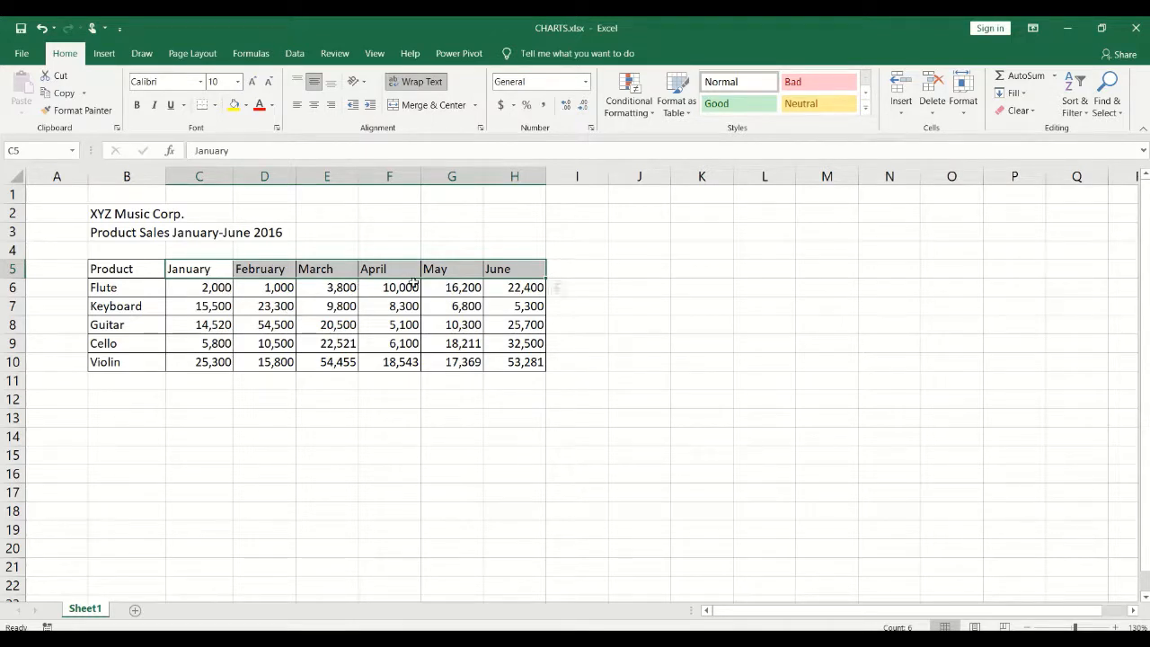
click(267, 233)
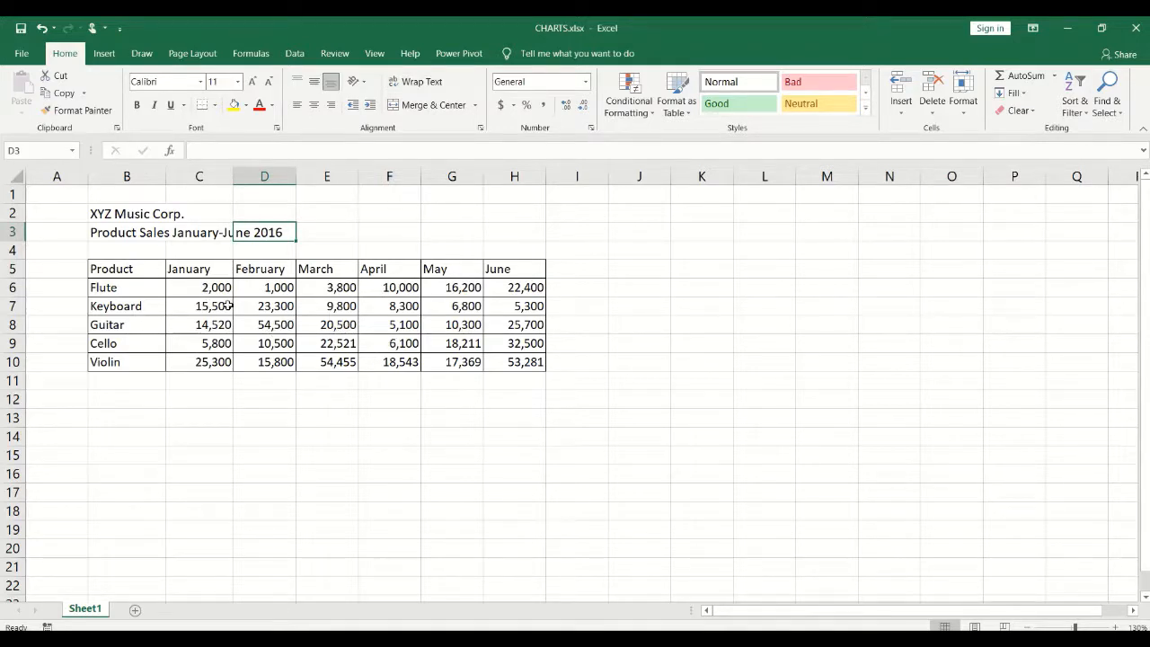
drag(191, 265, 528, 277)
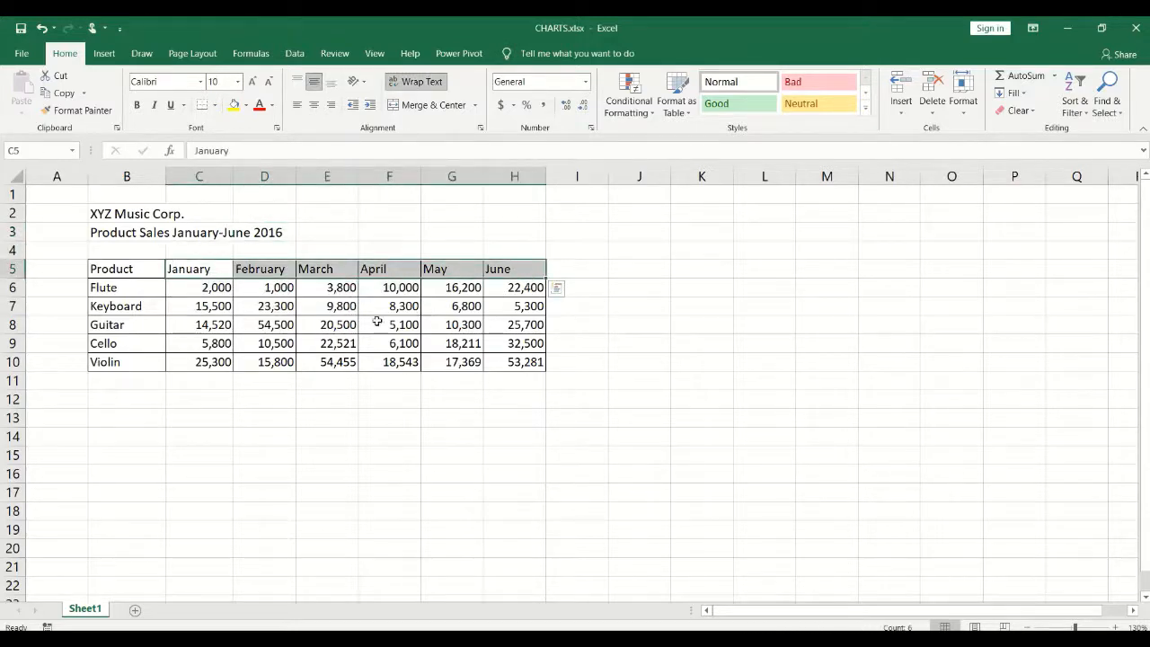
click(291, 326)
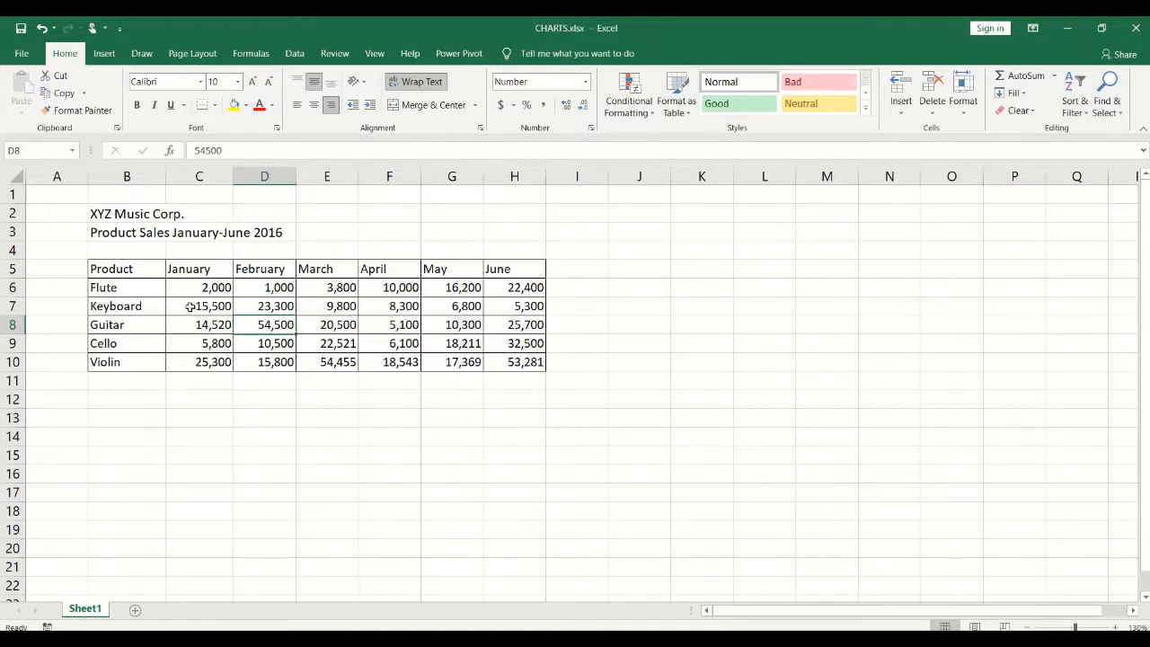
click(337, 327)
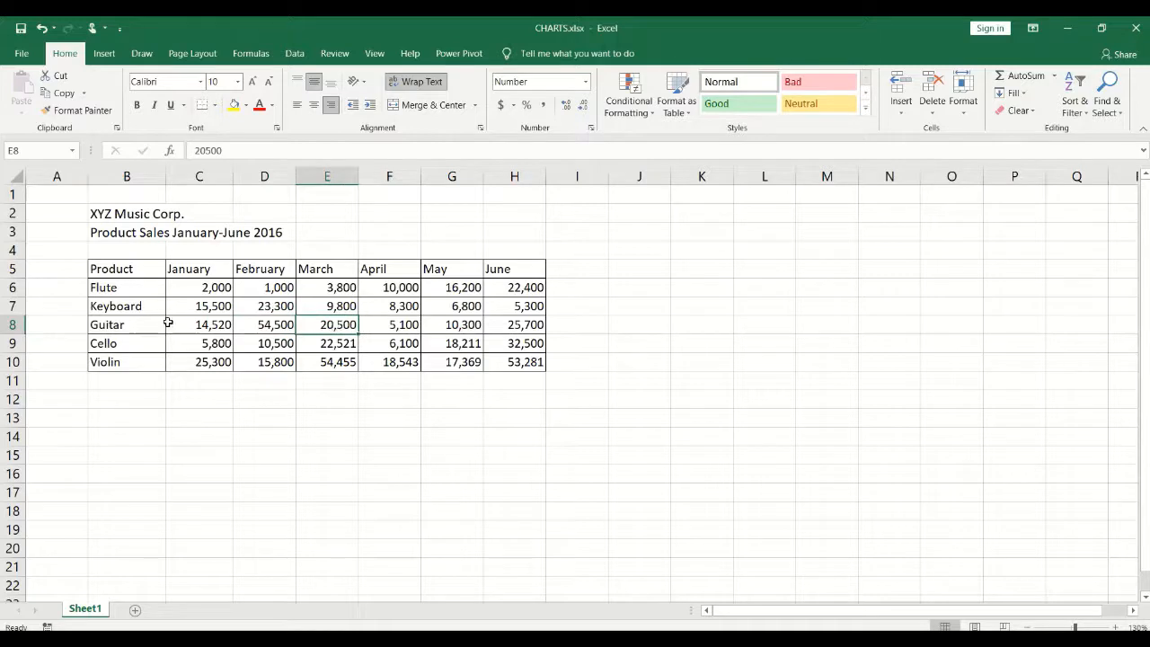
drag(128, 269, 527, 362)
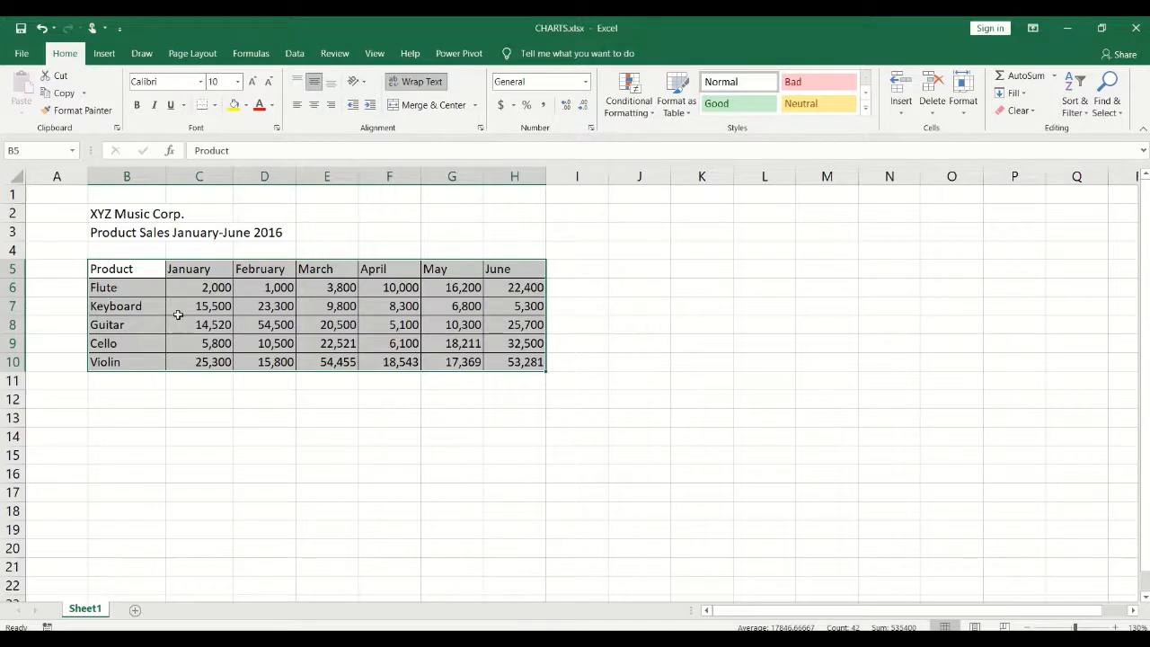
Place the cursor in a cell of the sales table and show the Insert chart options.
drag(106, 213, 554, 380)
click(329, 305)
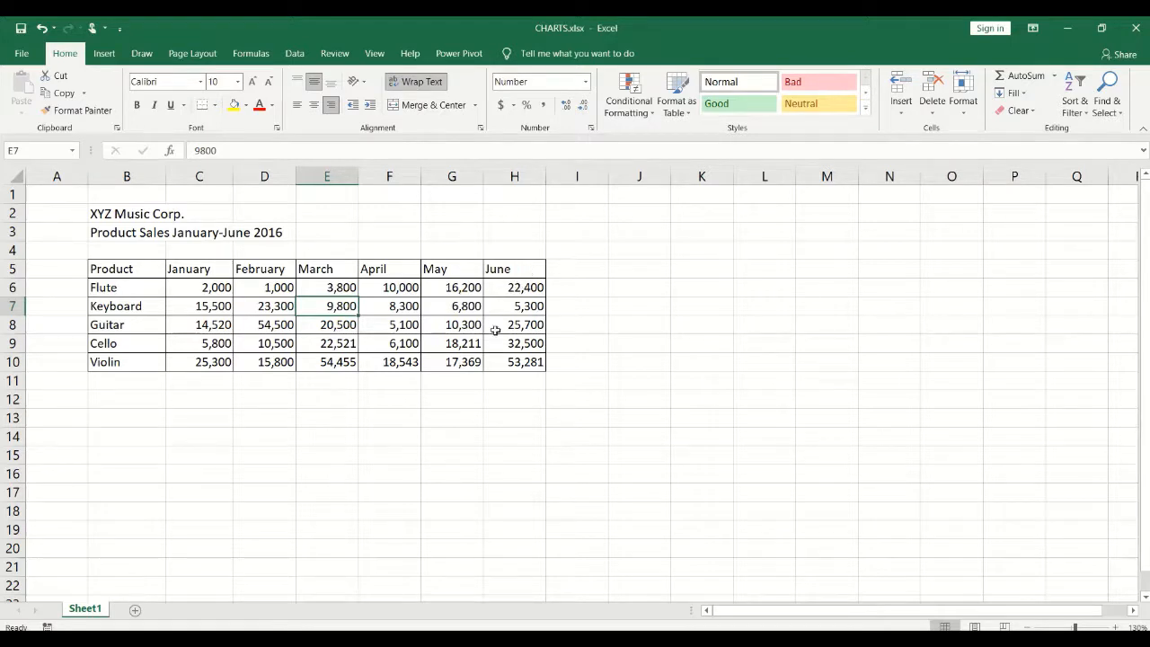
click(271, 329)
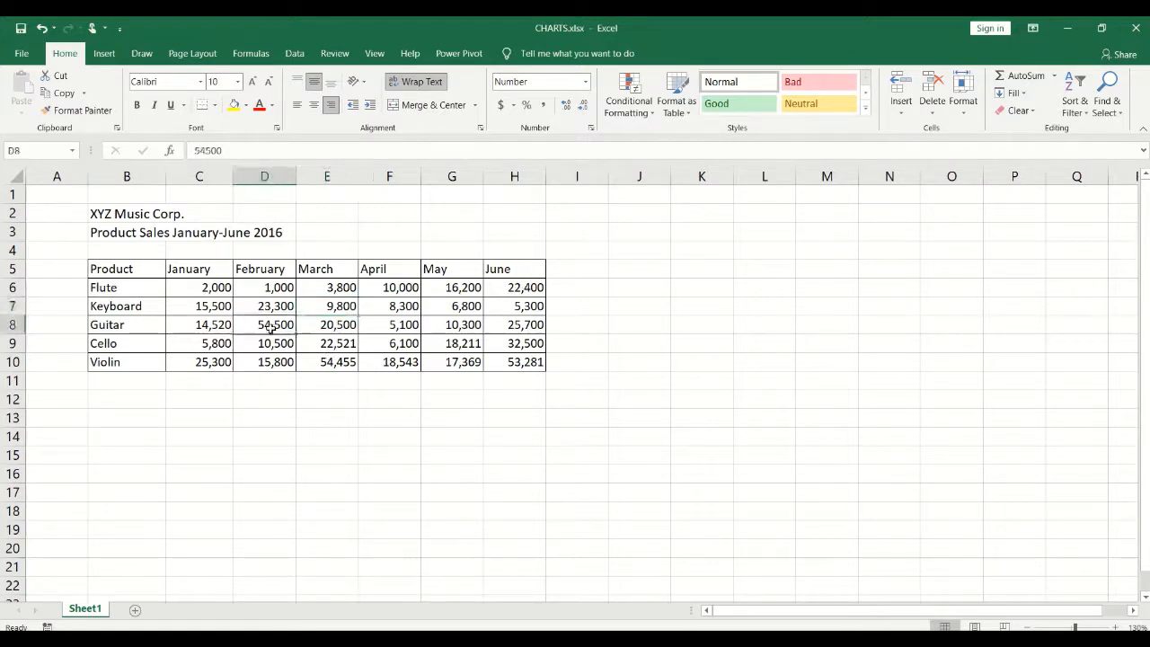
click(333, 326)
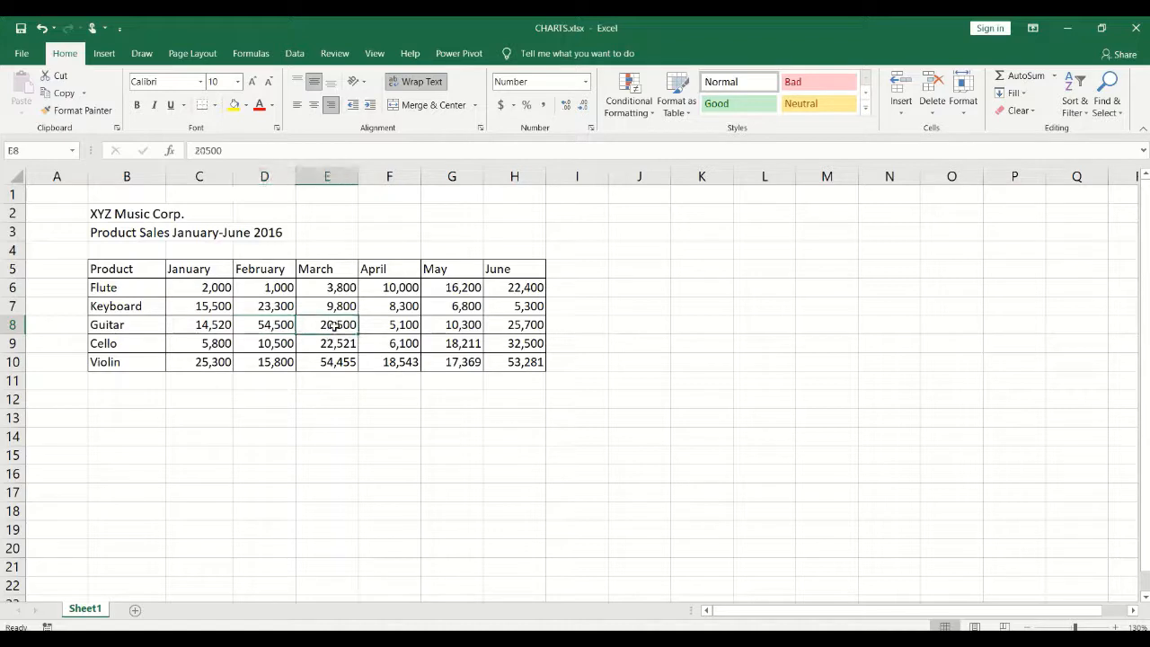
click(256, 324)
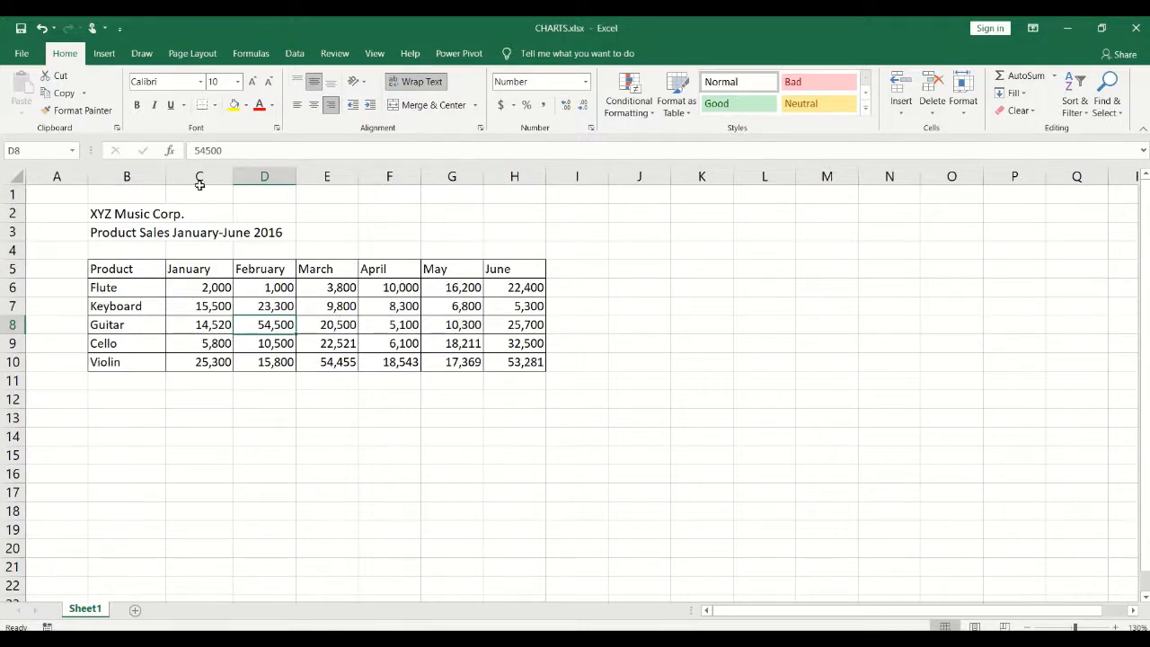
click(106, 54)
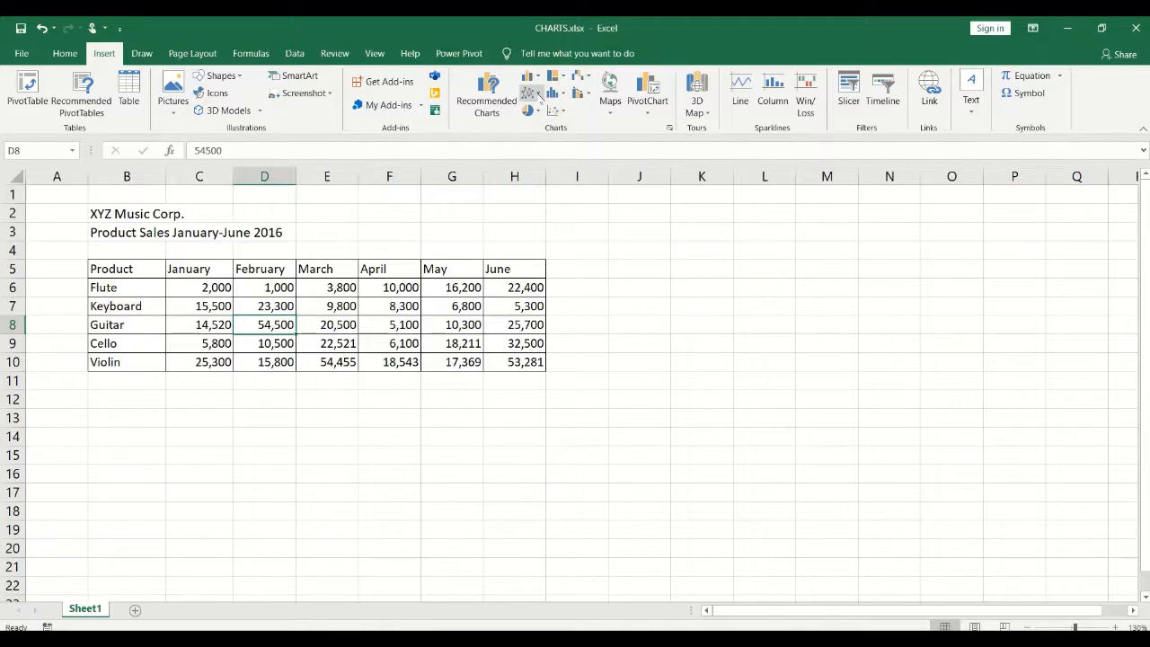
Insert a Line with Markers chart of the monthly sales and drag it right of the table.
click(538, 96)
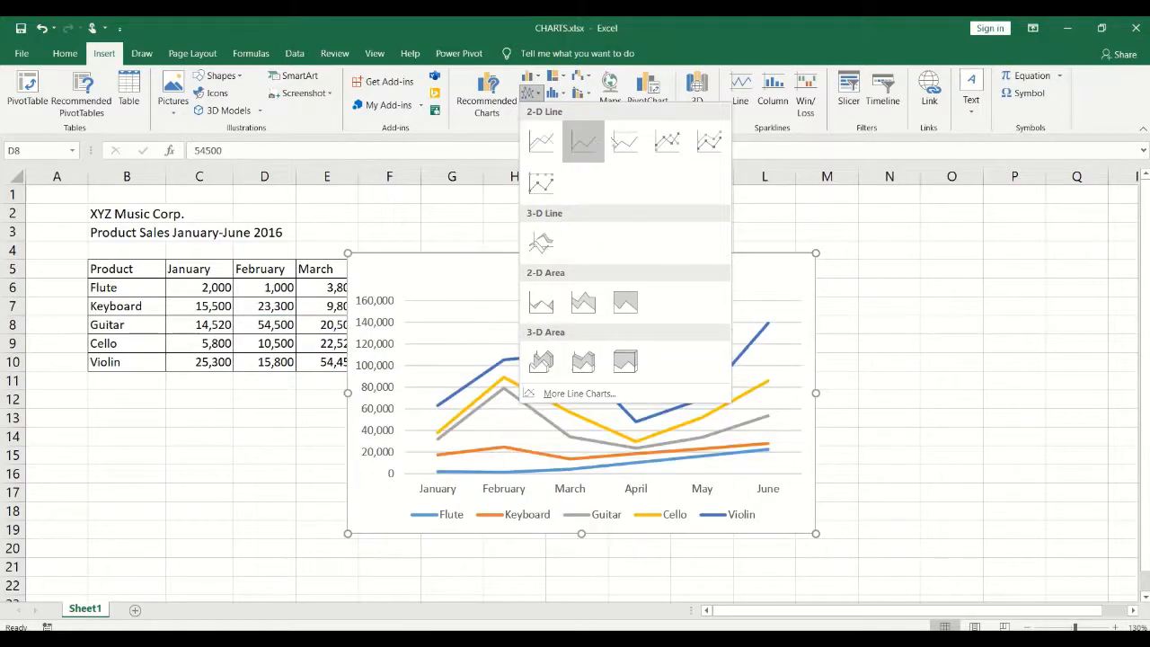
click(673, 143)
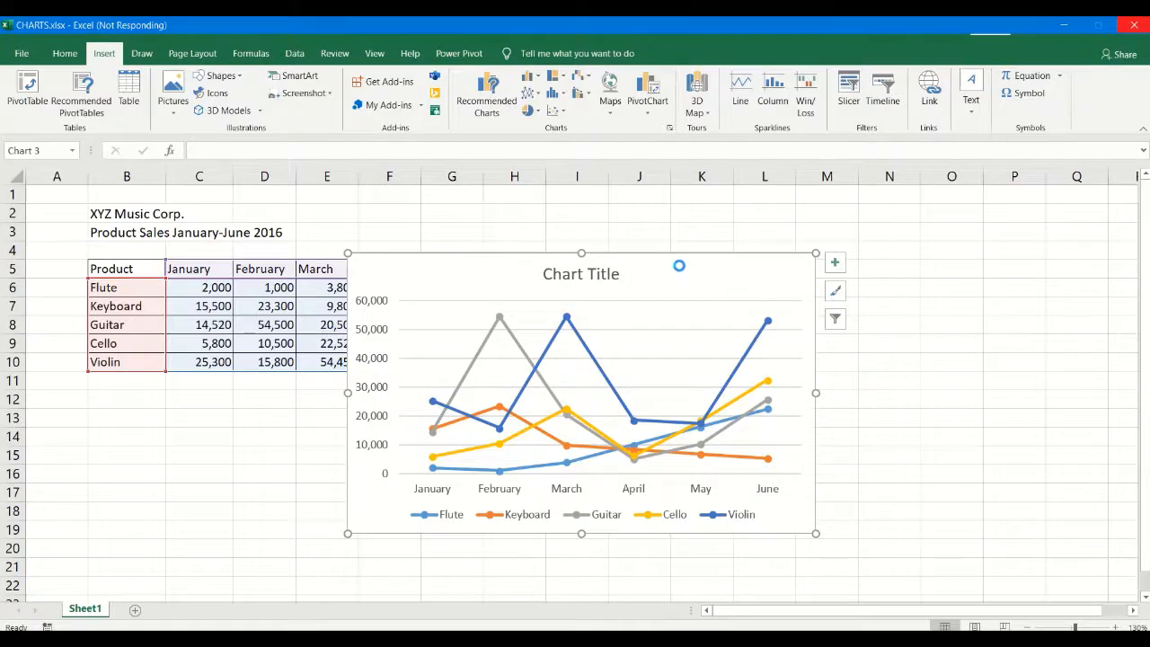
mouse_move(662, 267)
mouse_down()
mouse_move(940, 241)
mouse_move(890, 252)
mouse_move(865, 290)
mouse_move(886, 264)
mouse_up()
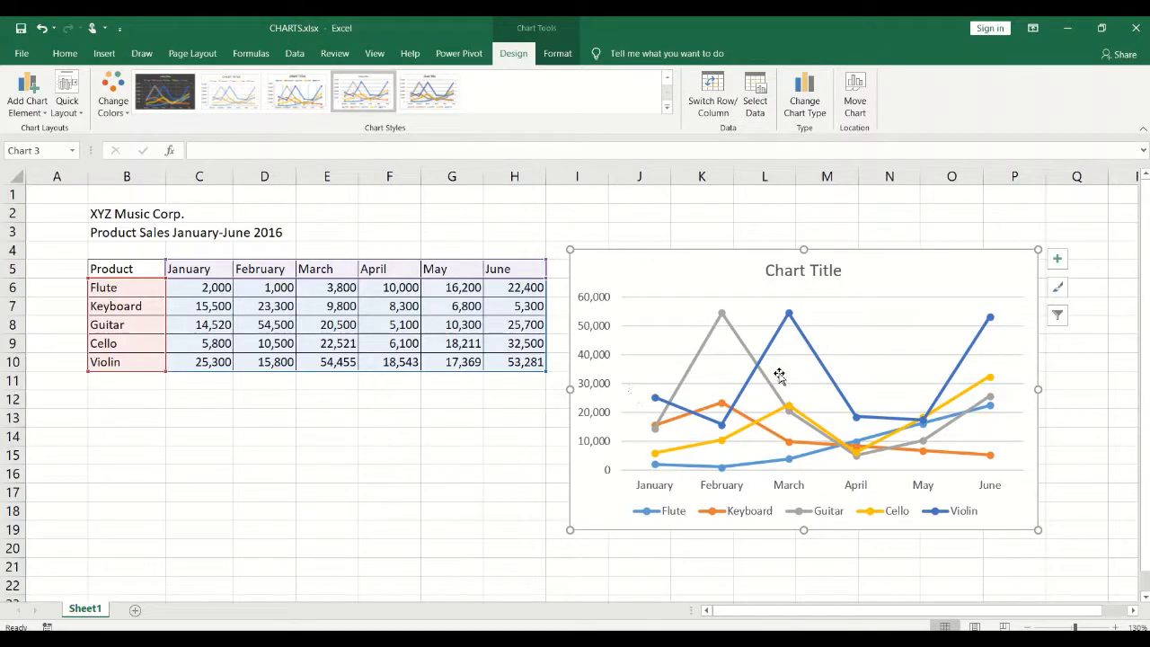
click(591, 331)
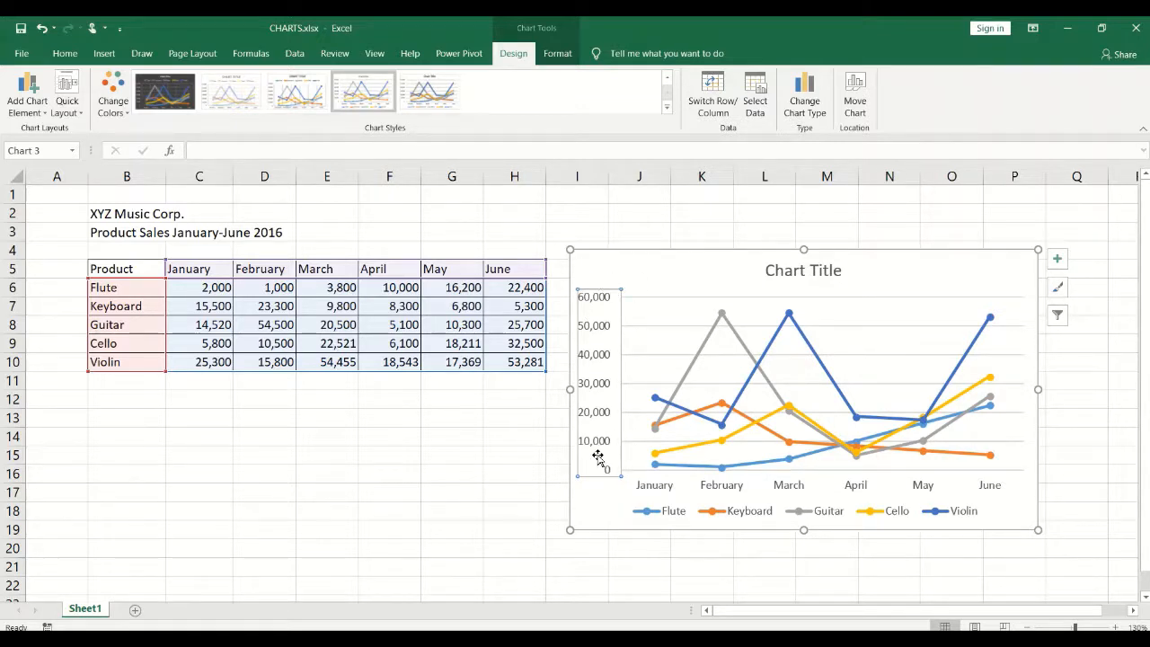
click(669, 486)
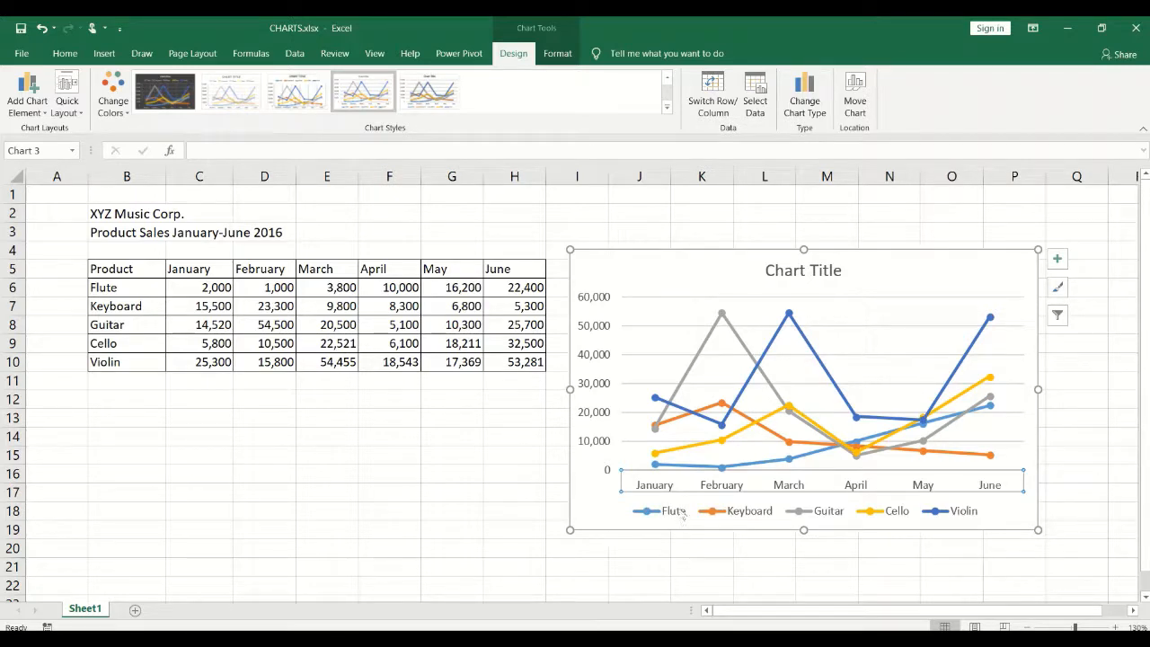
click(683, 513)
click(828, 267)
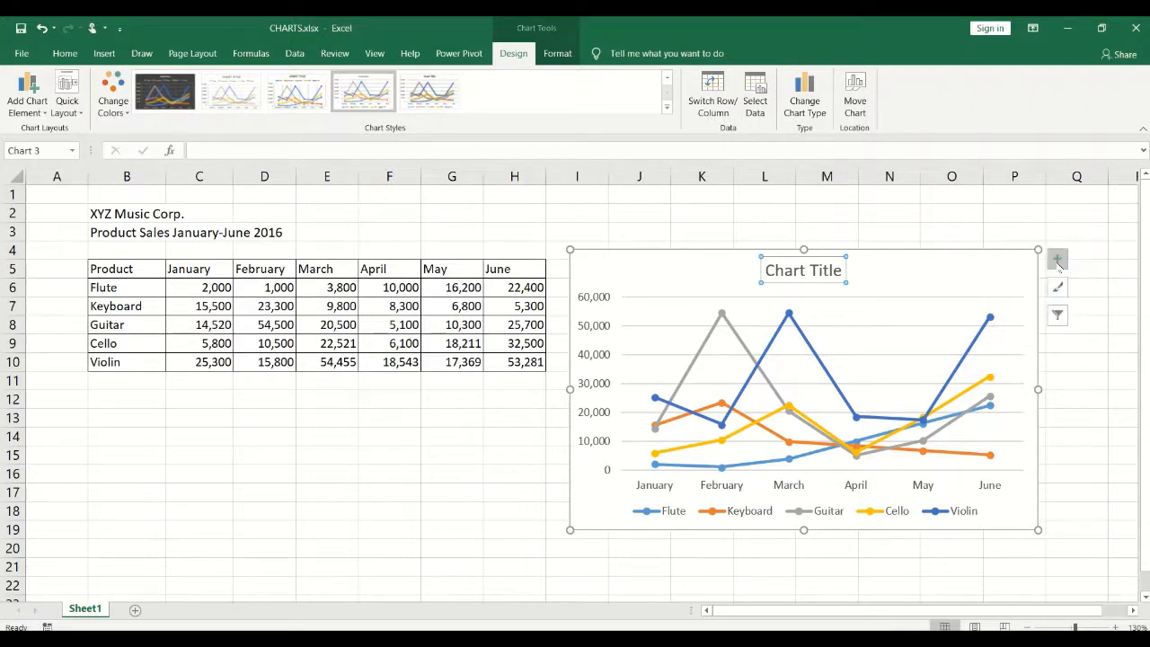
Nudge the chart left, turn on its 'Chart Title' placeholder, and select the placeholder text.
click(1058, 260)
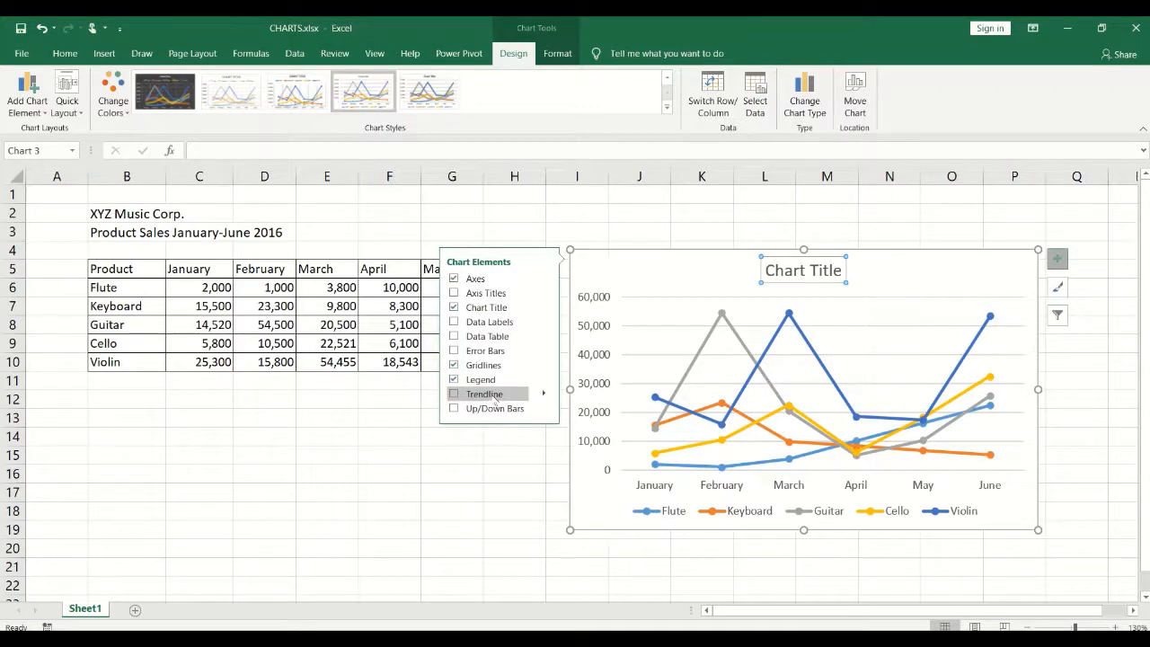
drag(662, 277, 608, 270)
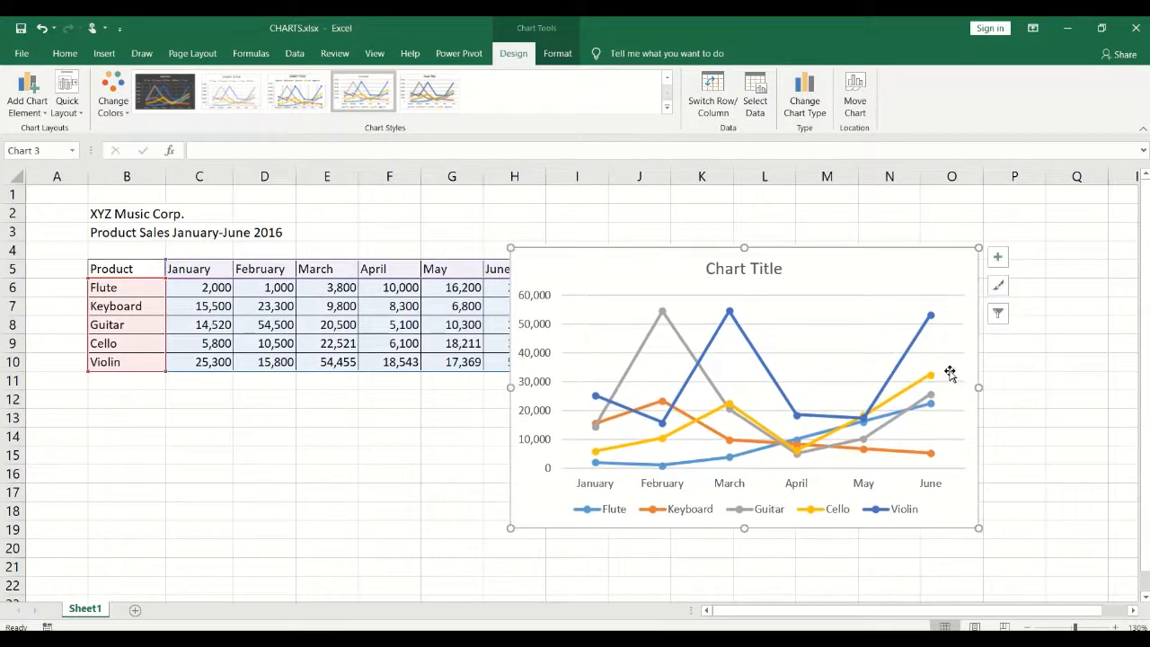
click(997, 257)
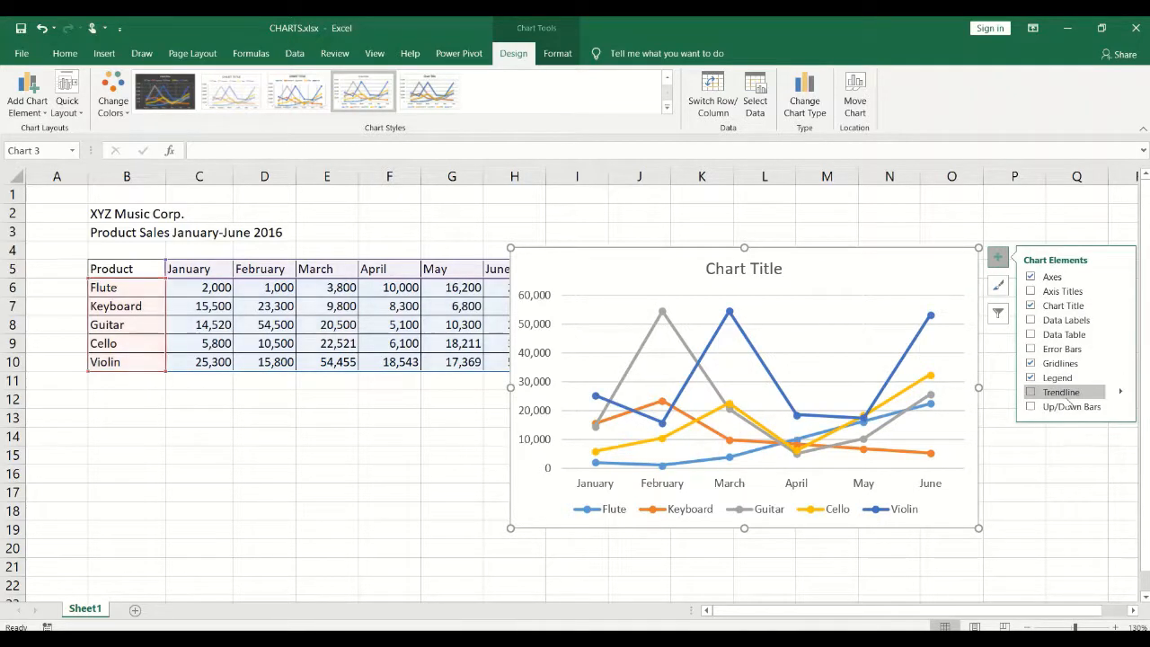
click(1031, 307)
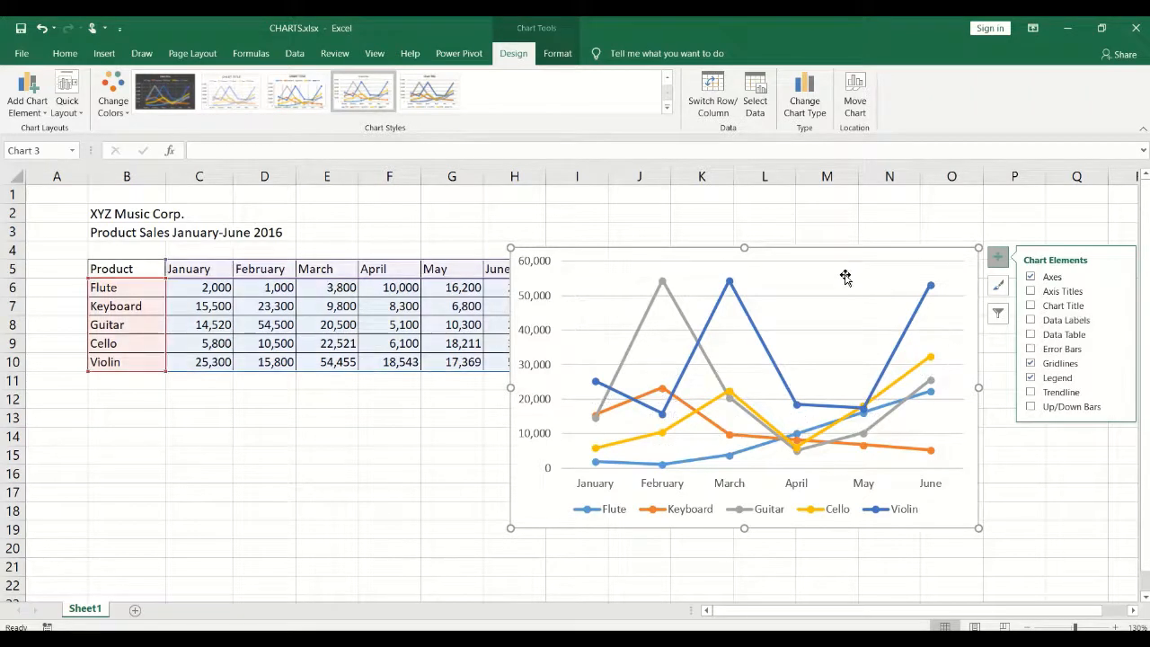
click(1030, 306)
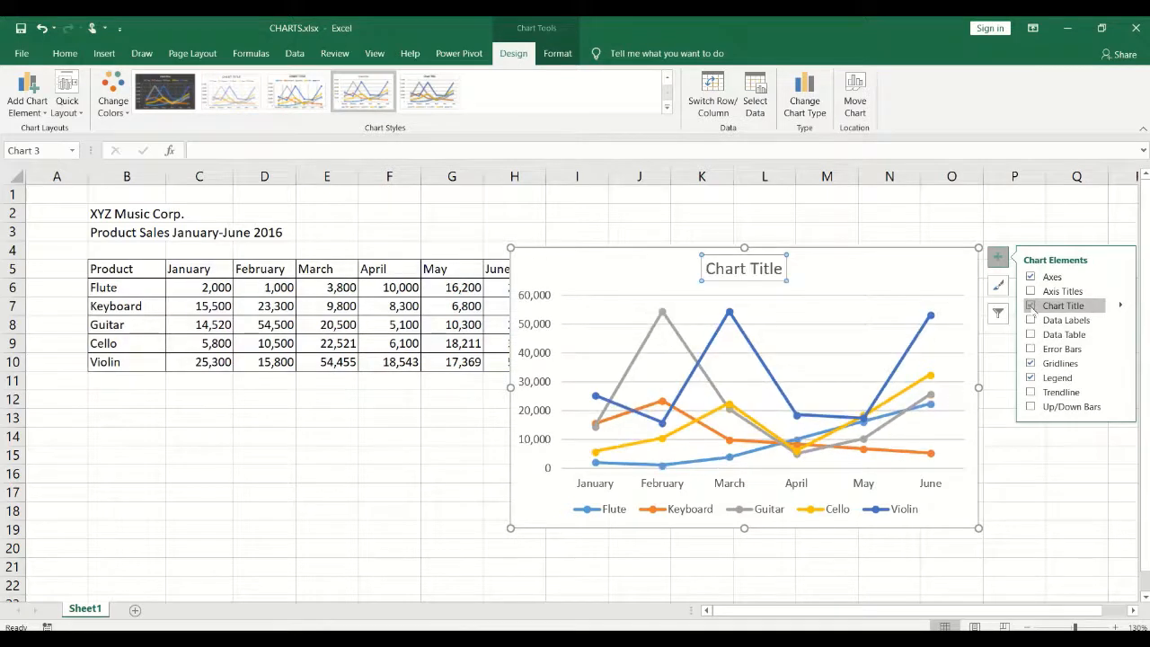
click(1035, 350)
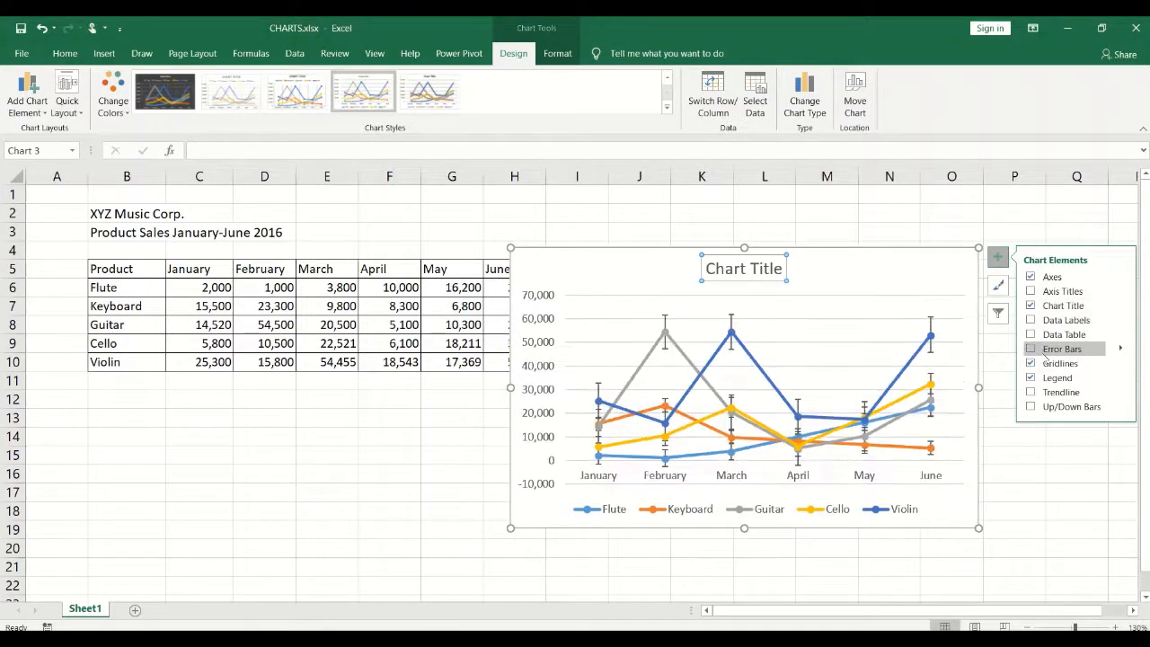
click(724, 268)
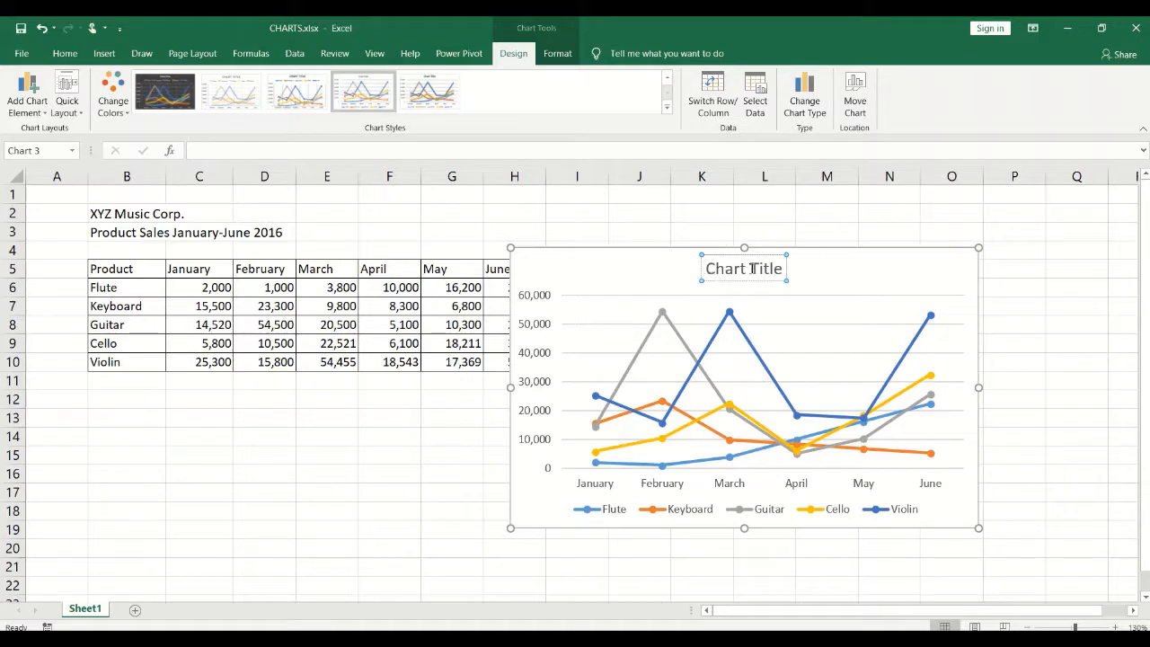
drag(704, 268, 795, 270)
Re-add the chart title, clear the placeholder, and title the chart 'Jan to Jun 2016 Sales'.
key(Delete)
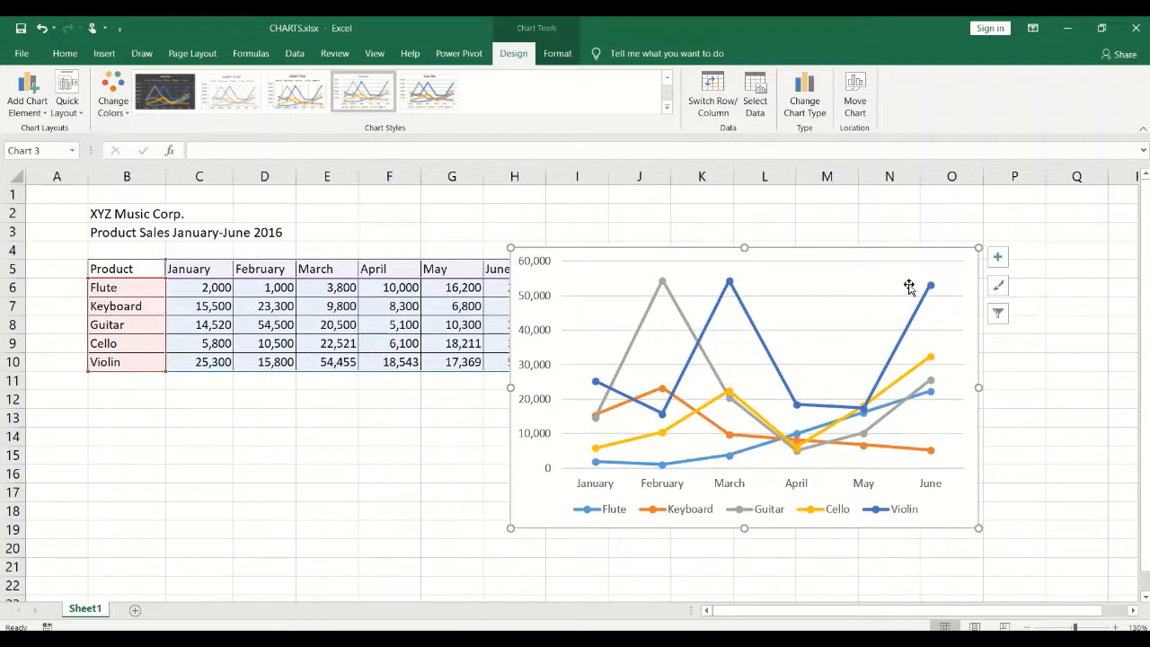
click(998, 257)
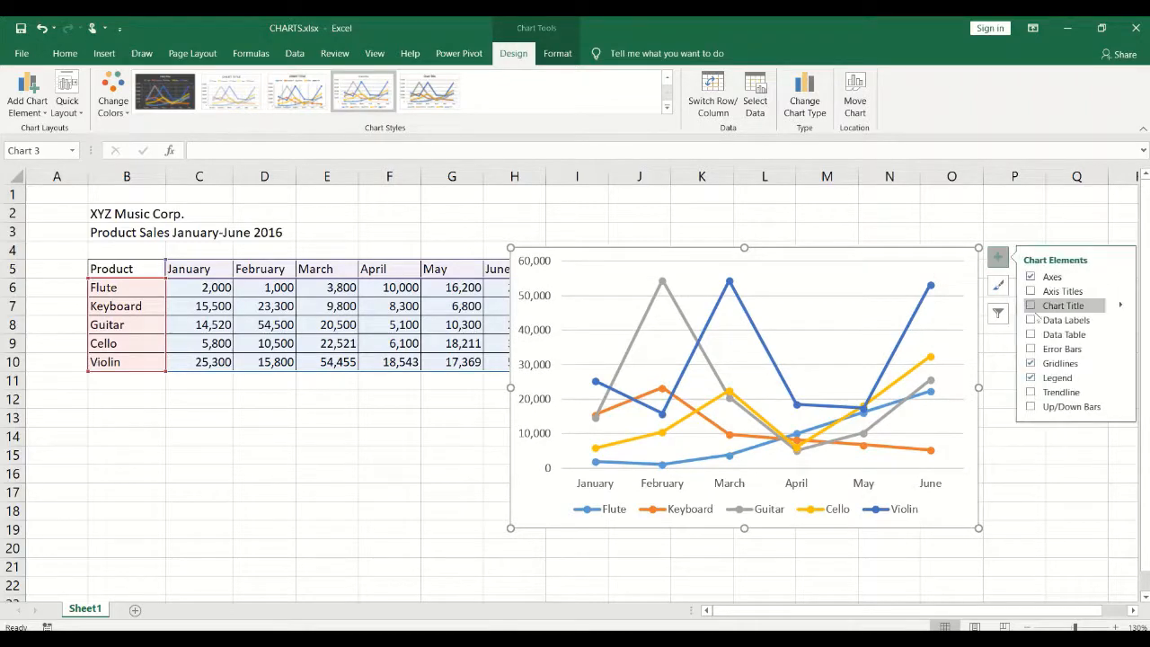
click(1034, 306)
click(759, 266)
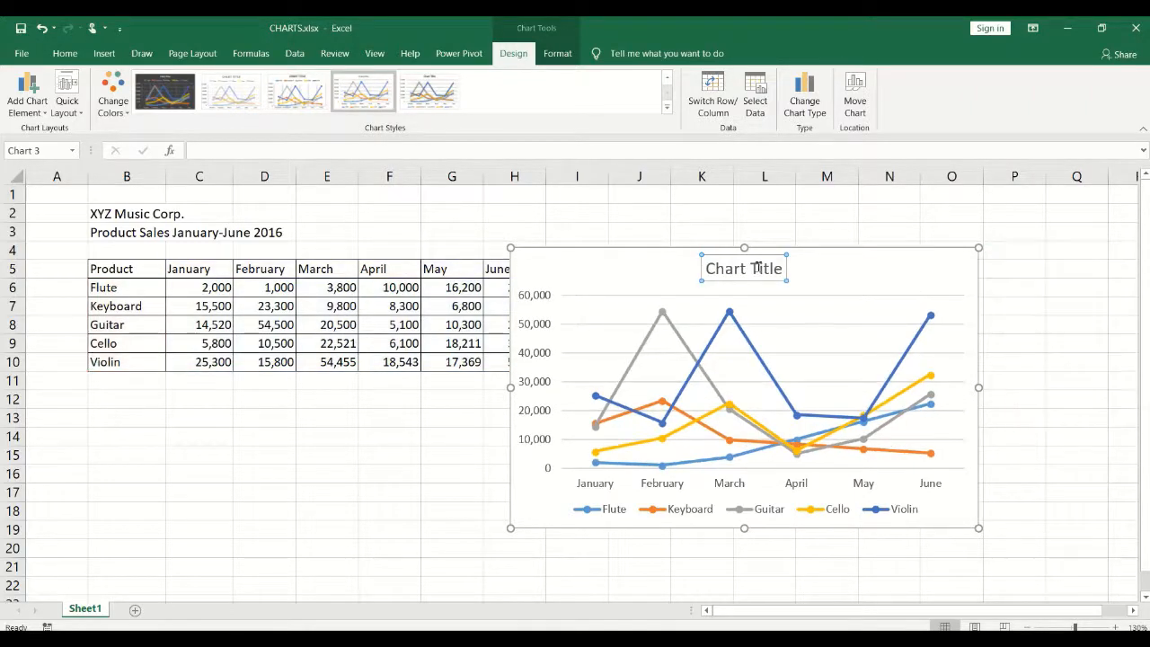
key(BackSpace)
key(BackSpace)
key(BackSpace)
key(BackSpace)
key(BackSpace)
key(BackSpace)
key(BackSpace)
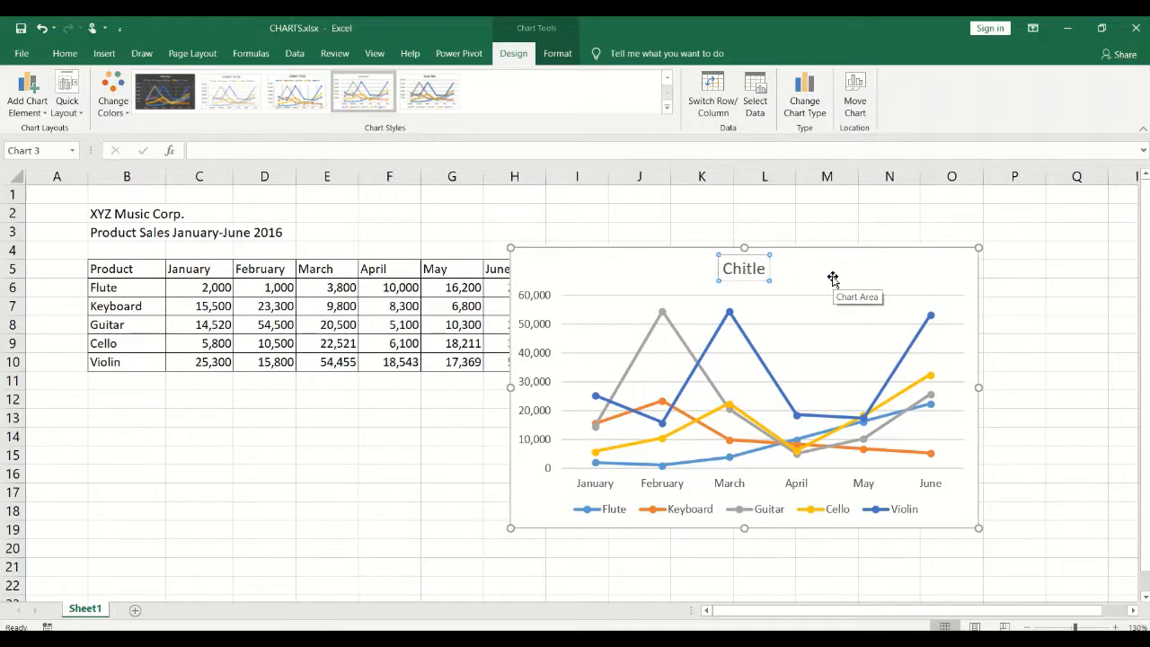
key(Delete)
key(Delete)
key(Delete)
key(Delete)
text(Jan to J)
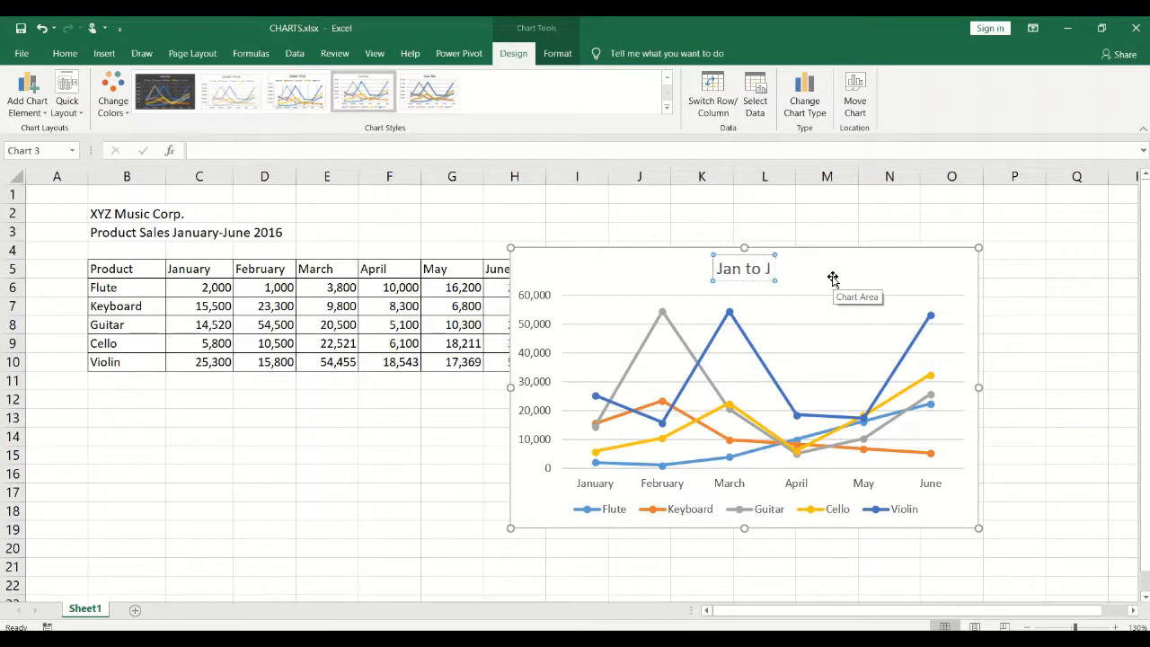
text(un 2016)
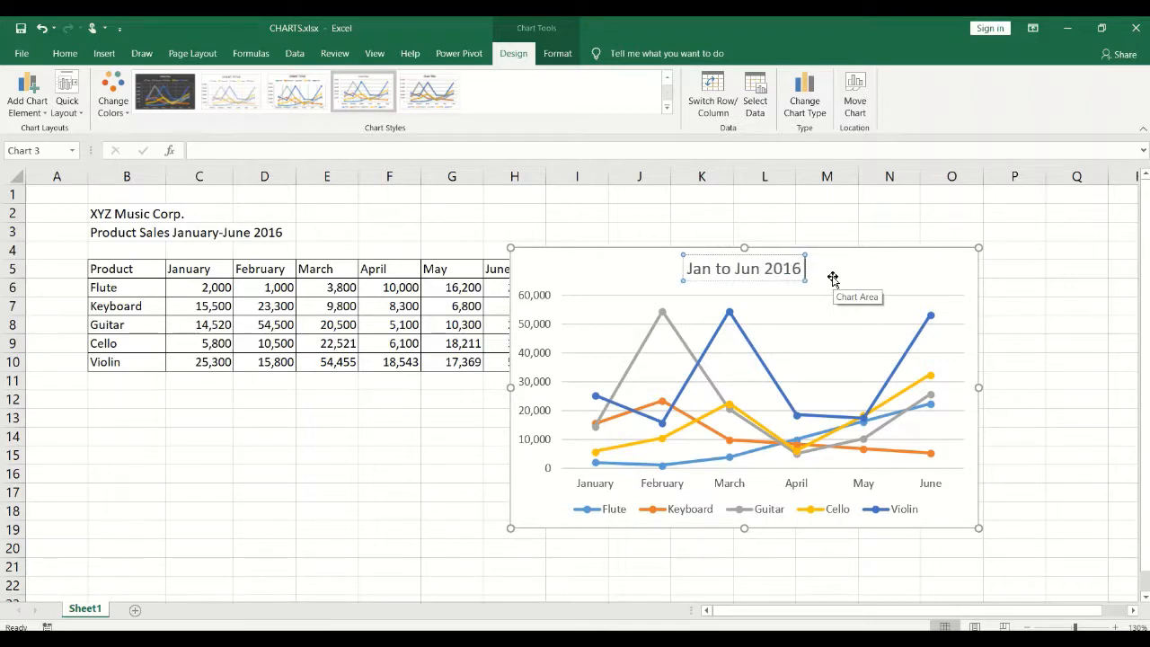
text( Sales)
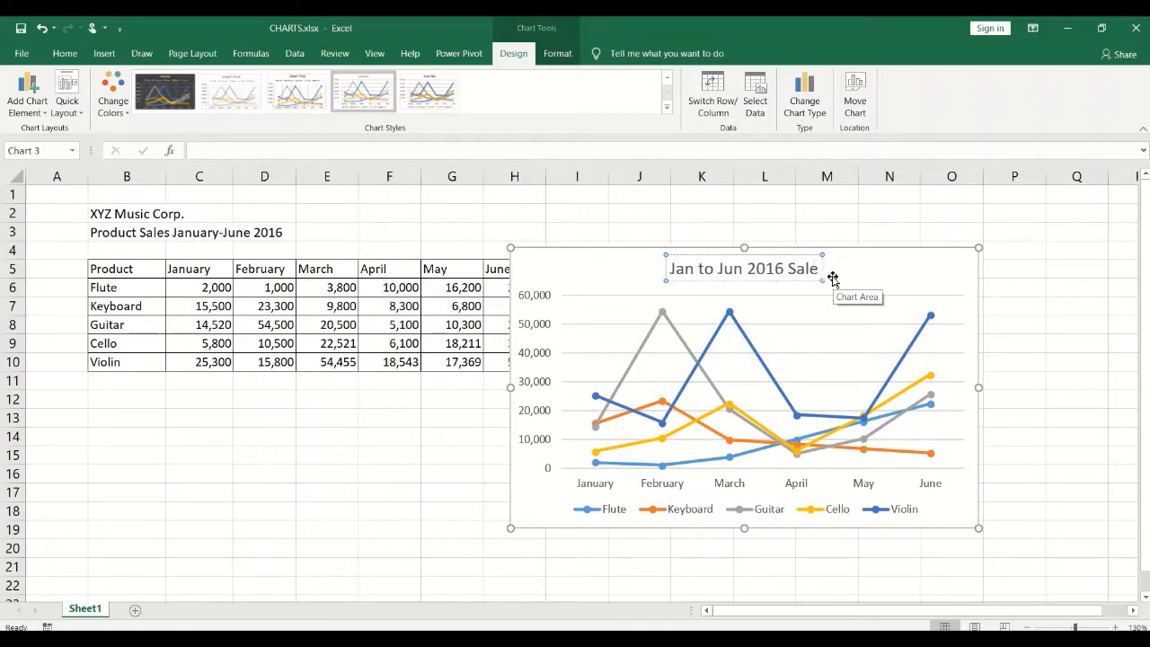
click(896, 272)
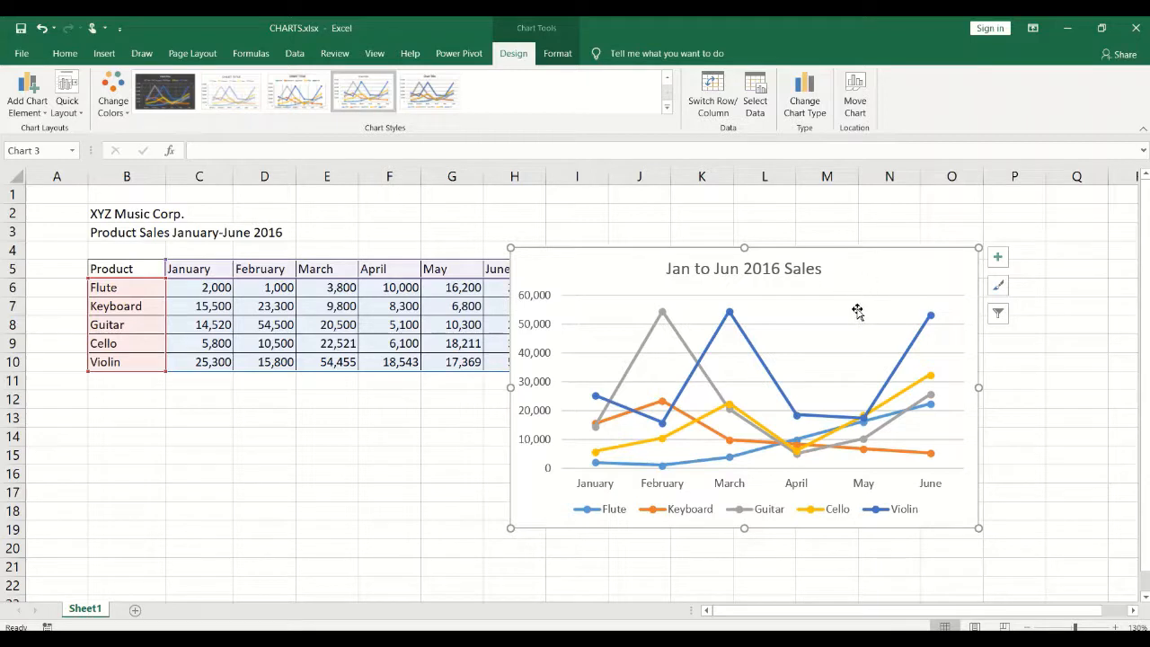
click(868, 216)
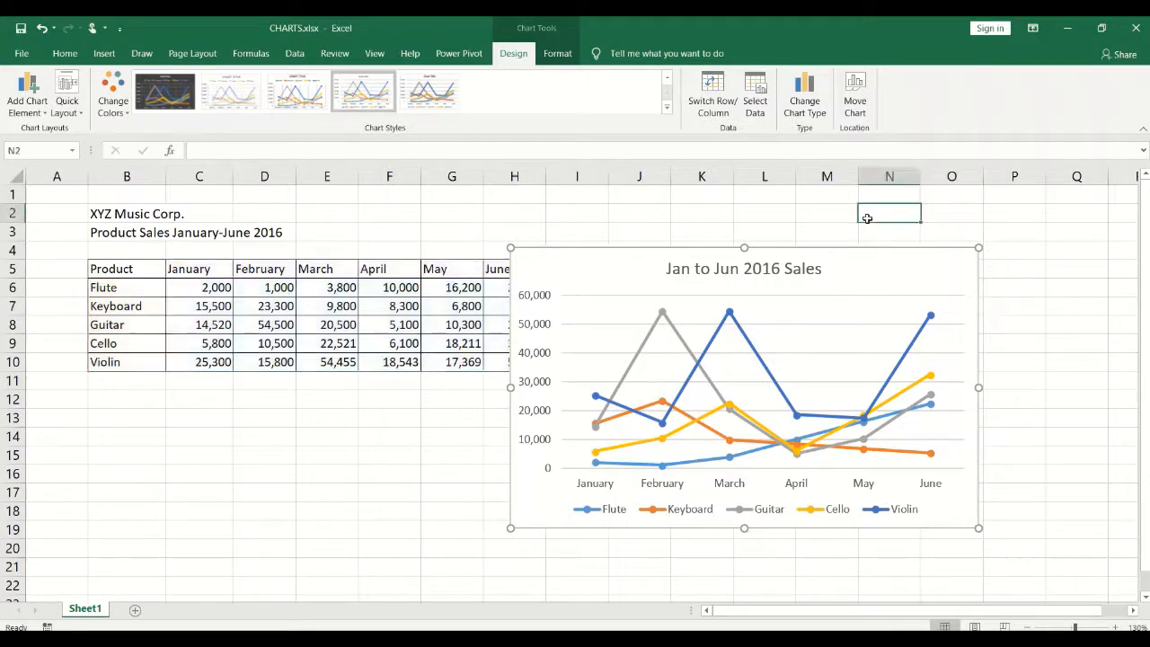
click(871, 269)
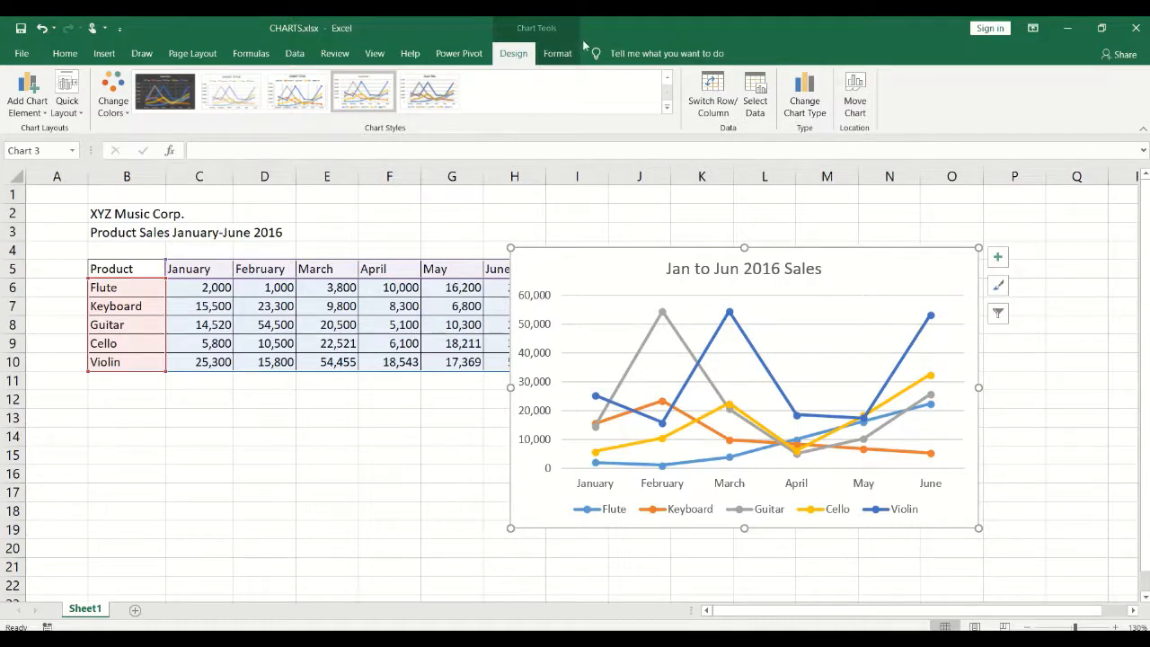
click(602, 235)
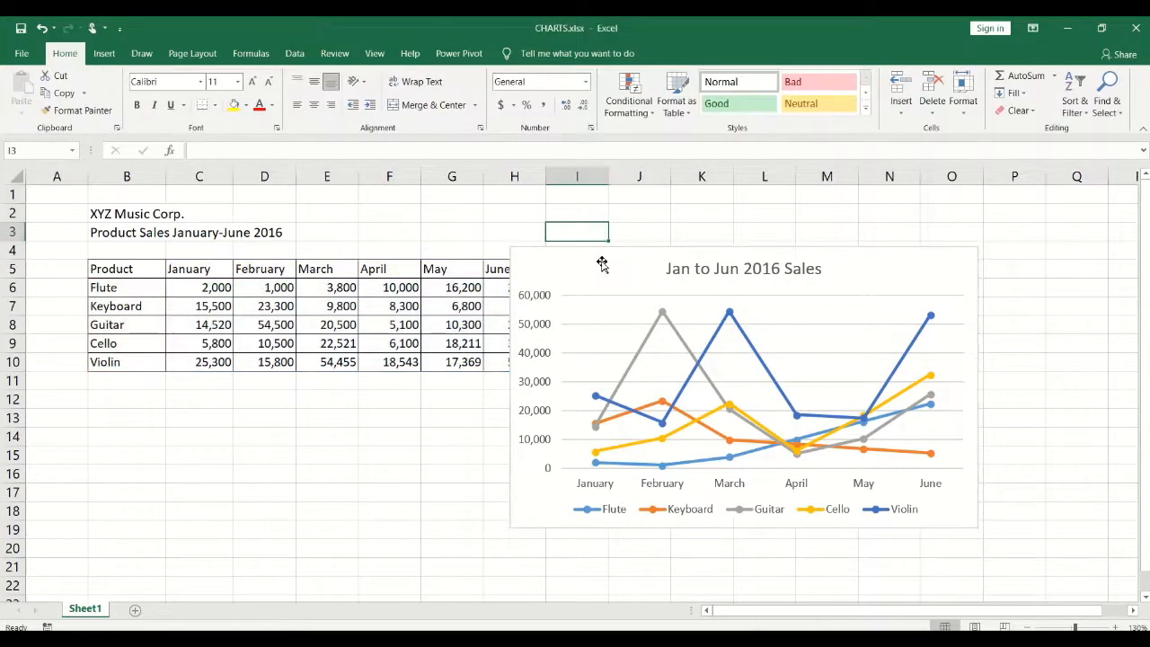
click(601, 261)
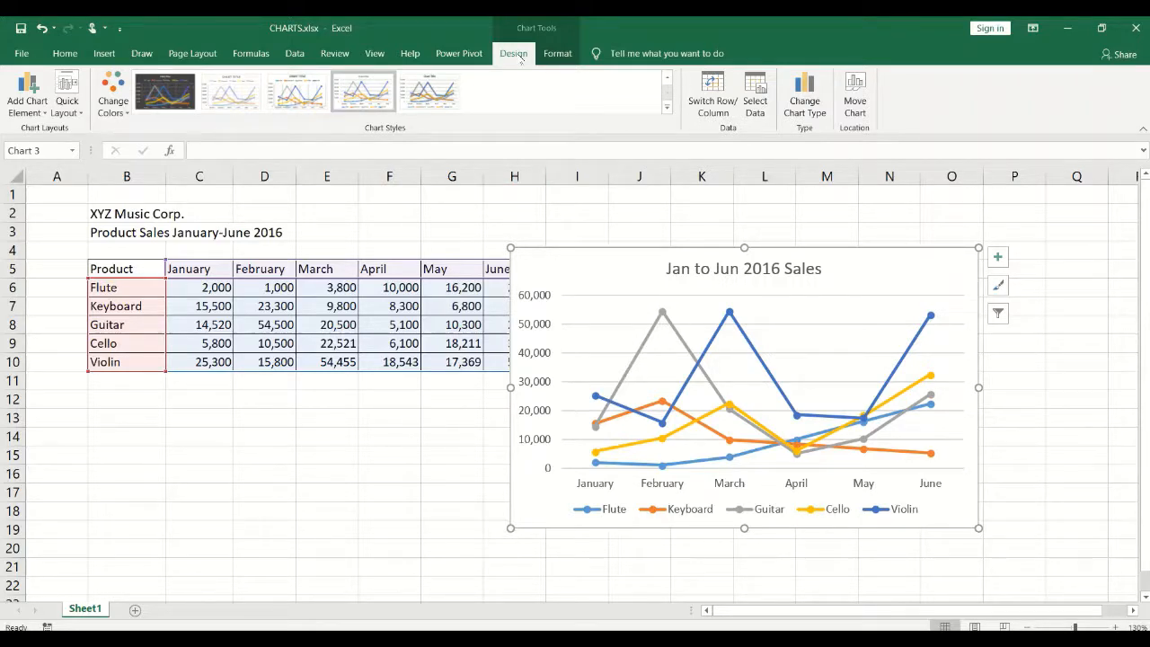
Change the chart type to Column > Clustered Column.
click(815, 110)
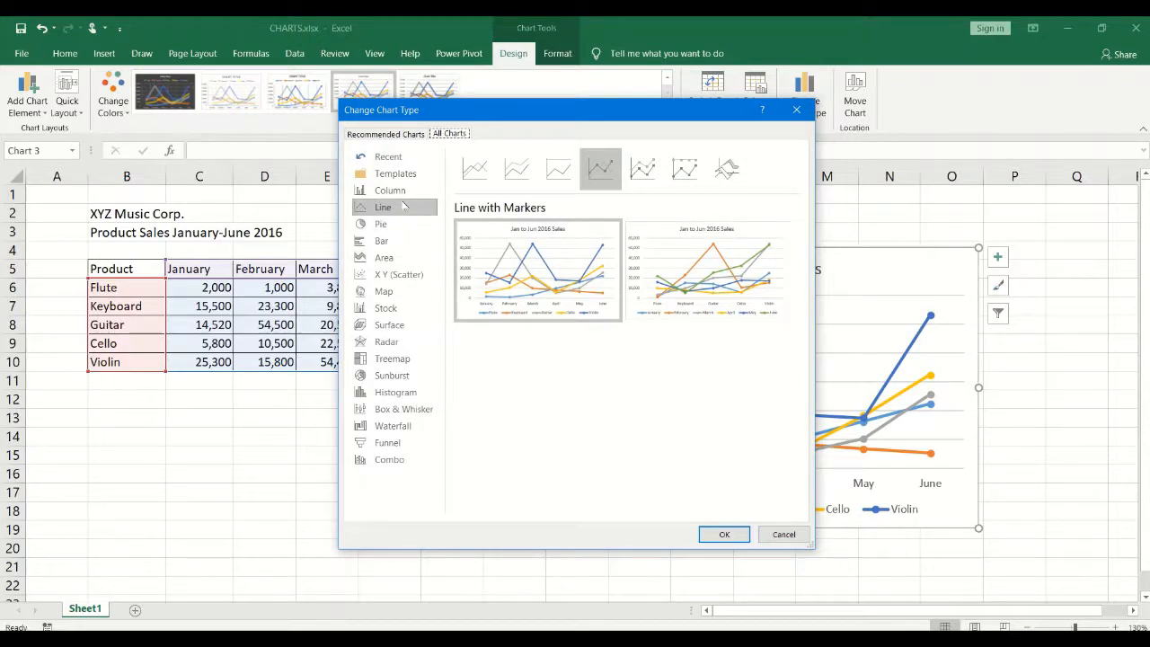
click(396, 195)
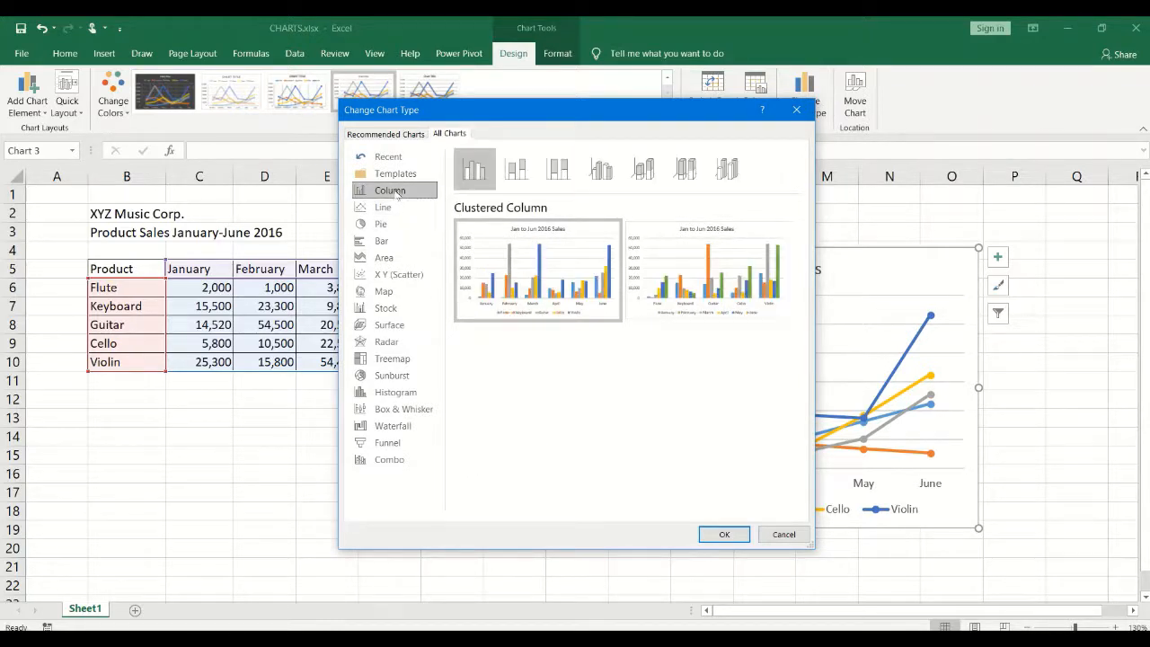
click(476, 172)
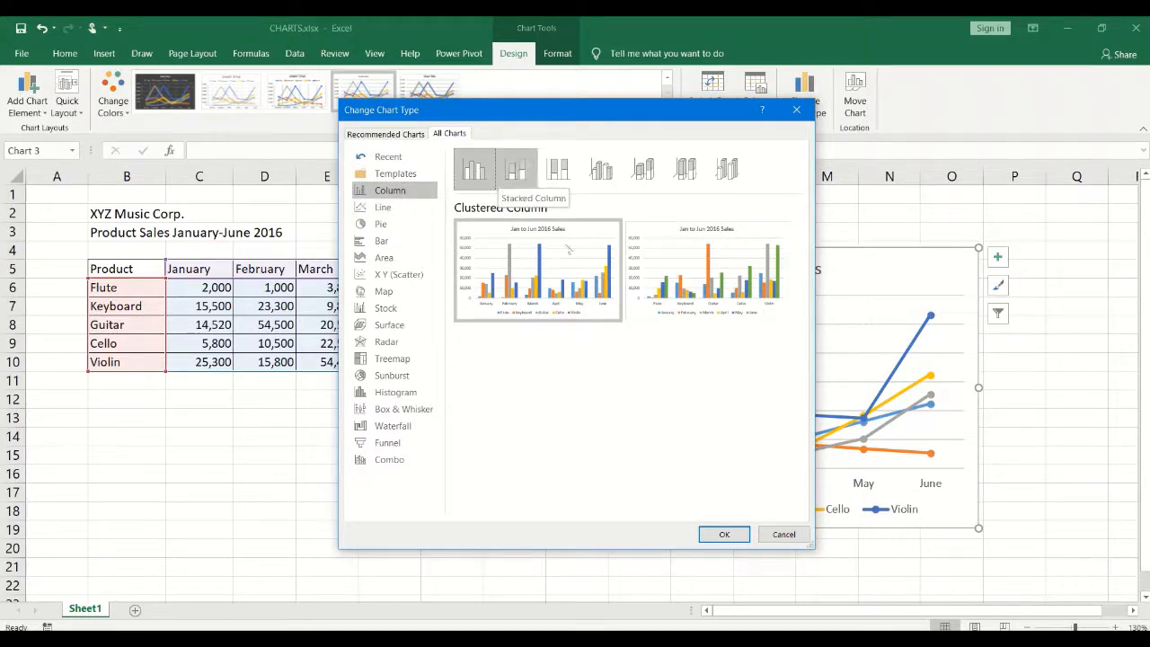
click(719, 536)
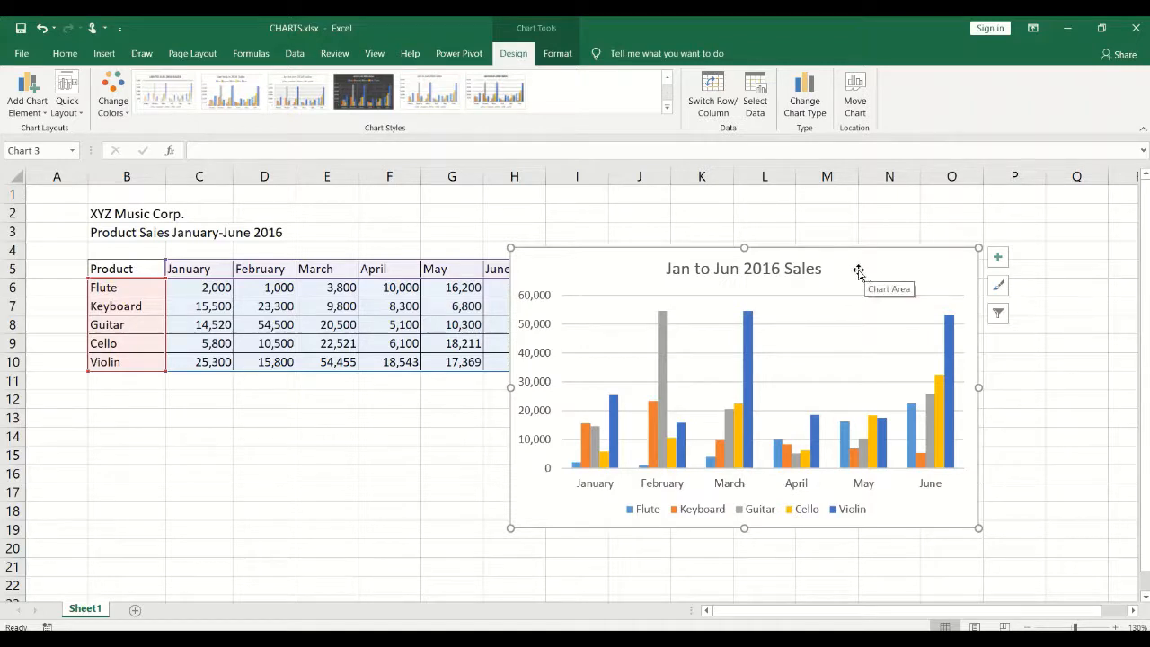
Drag the column chart right and slightly up so the June column is visible.
mouse_move(860, 273)
mouse_down()
mouse_move(886, 259)
mouse_move(916, 267)
mouse_up()
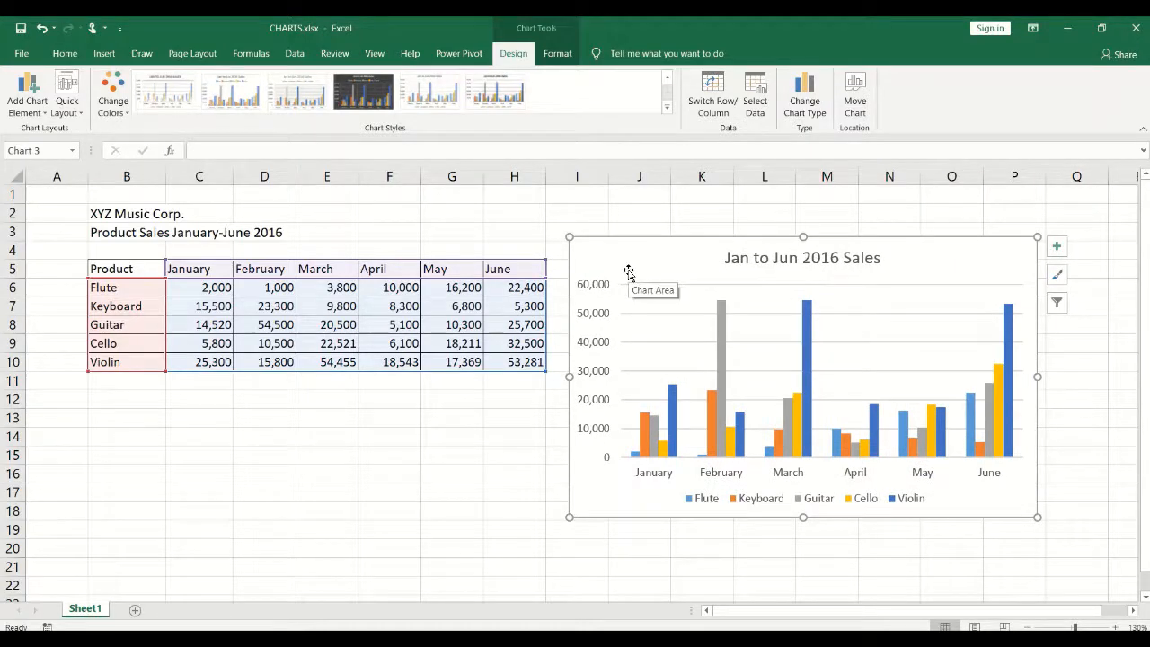
drag(626, 264, 619, 254)
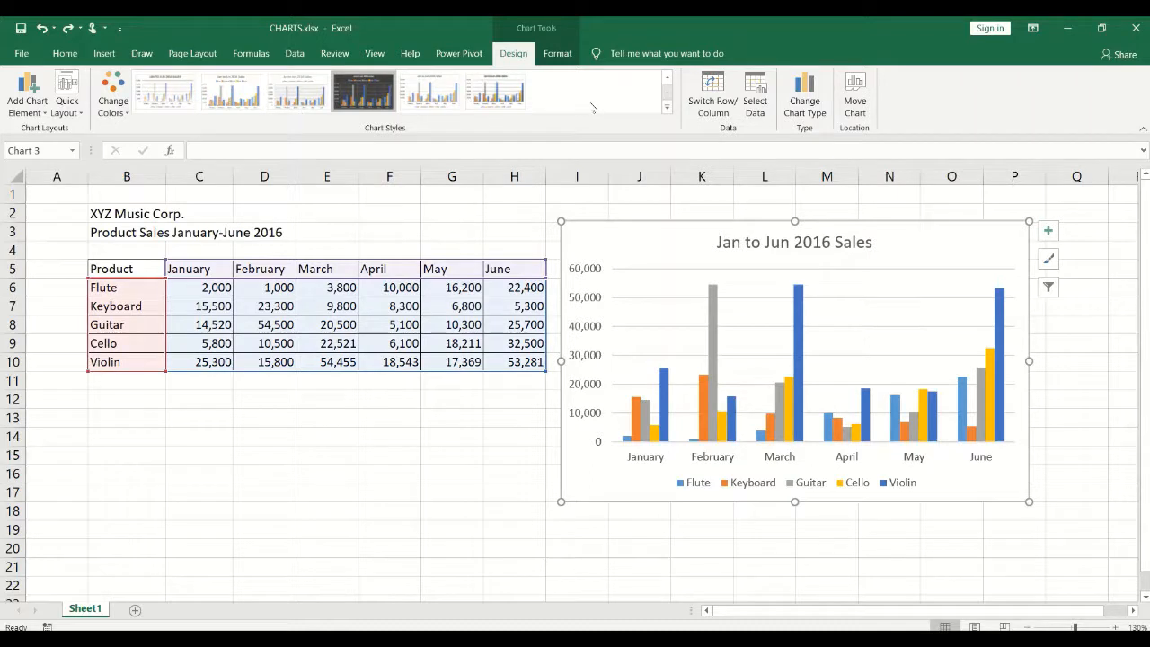
click(365, 99)
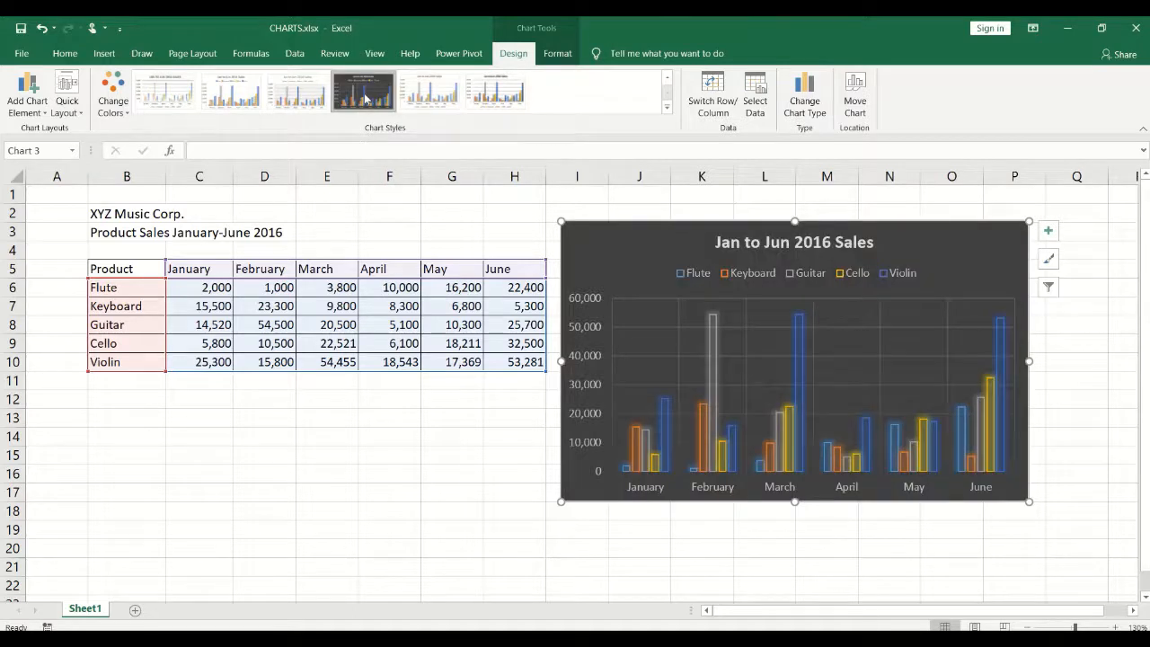
click(667, 108)
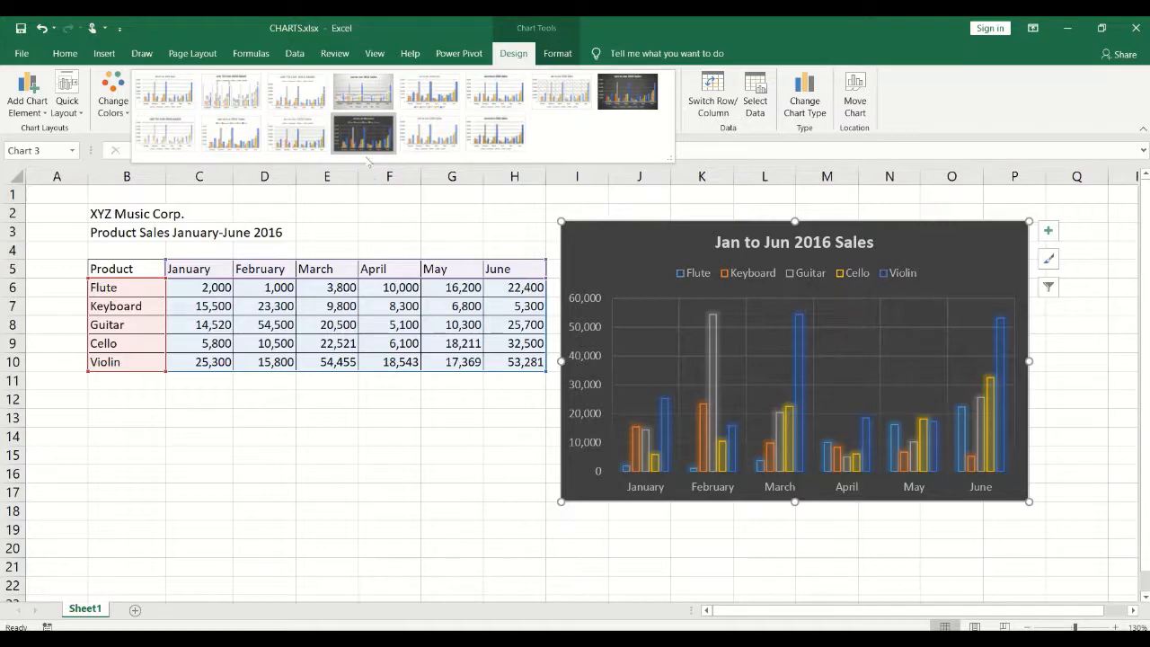
click(504, 135)
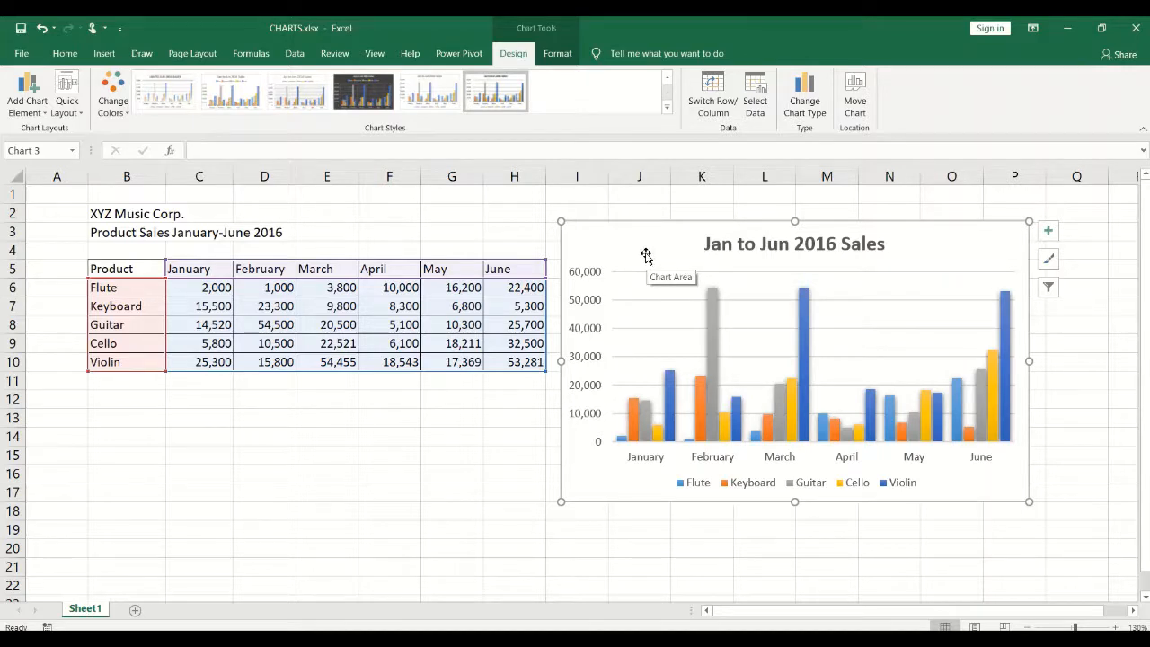
click(667, 109)
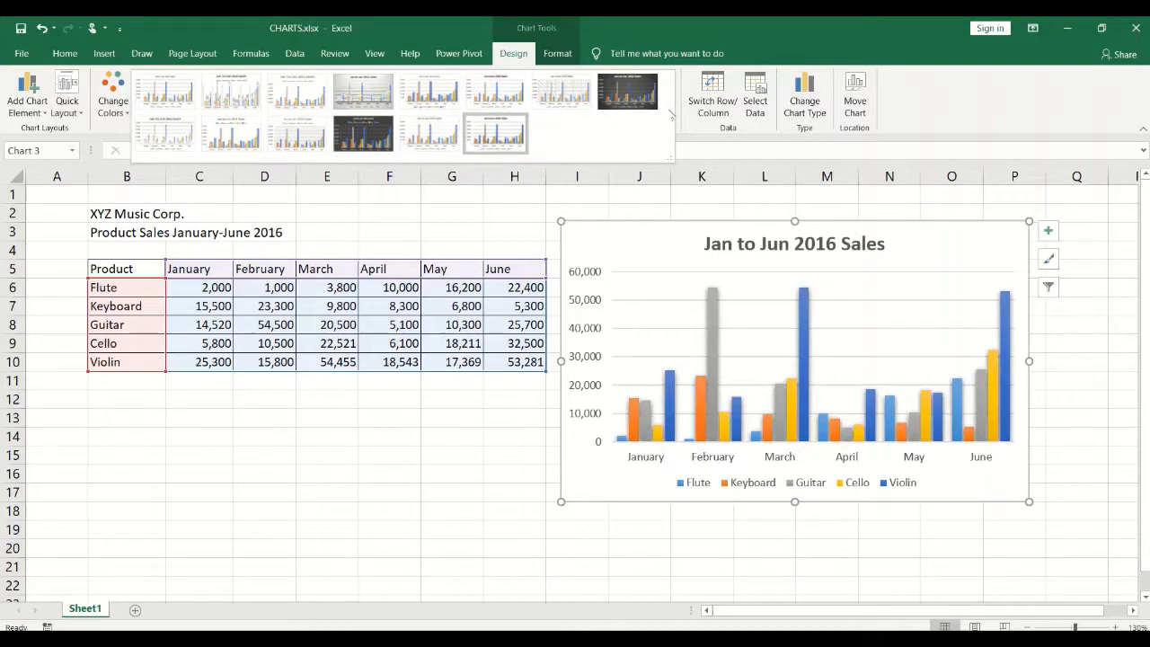
click(688, 123)
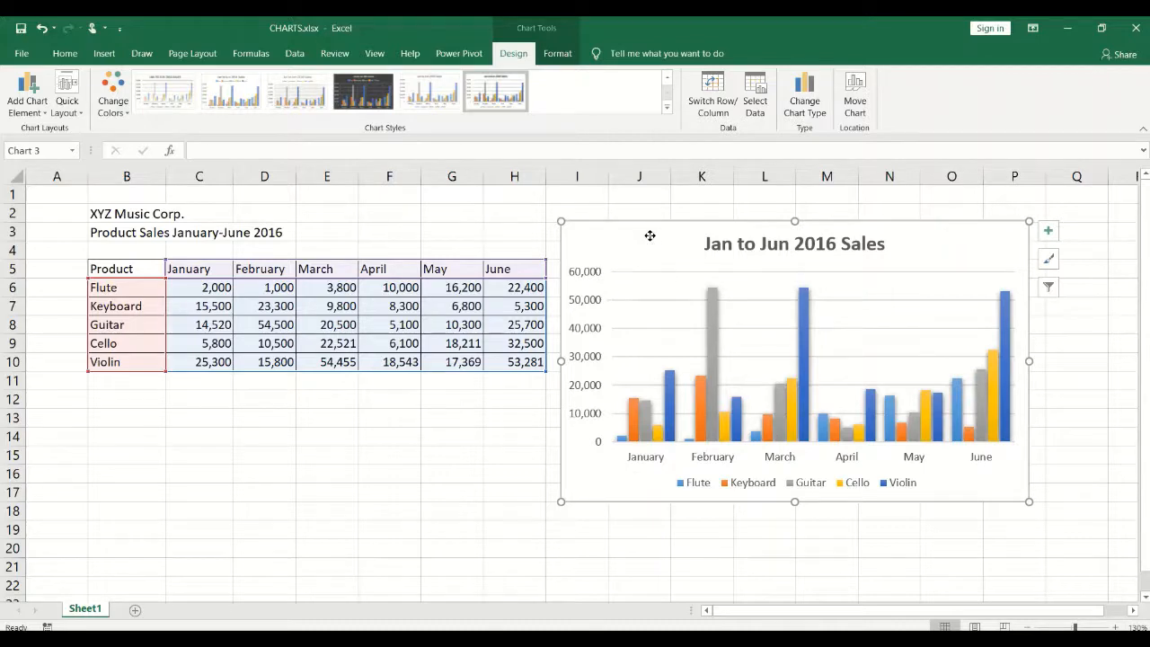
Try repositioning the chart, cancel the Move Here/Copy Here menus, and bring up the chart's context menu.
mouse_move(649, 236)
mouse_down()
mouse_move(608, 267)
mouse_move(495, 311)
mouse_move(647, 242)
mouse_move(620, 265)
mouse_move(637, 249)
mouse_up()
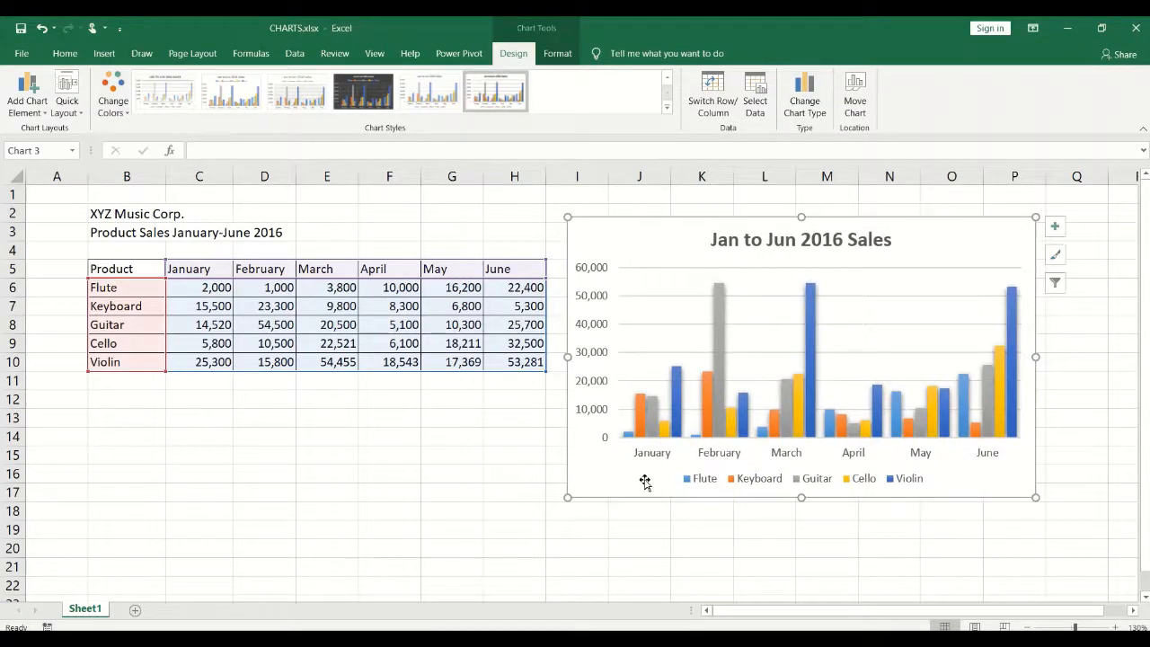
right_click(602, 234)
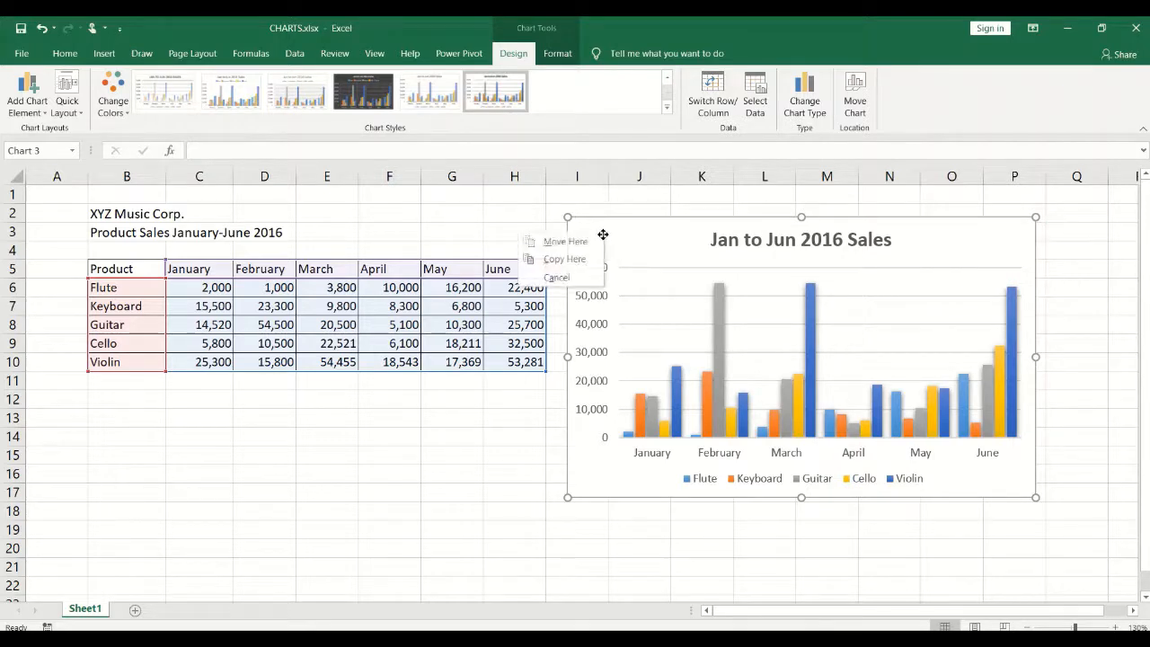
click(620, 238)
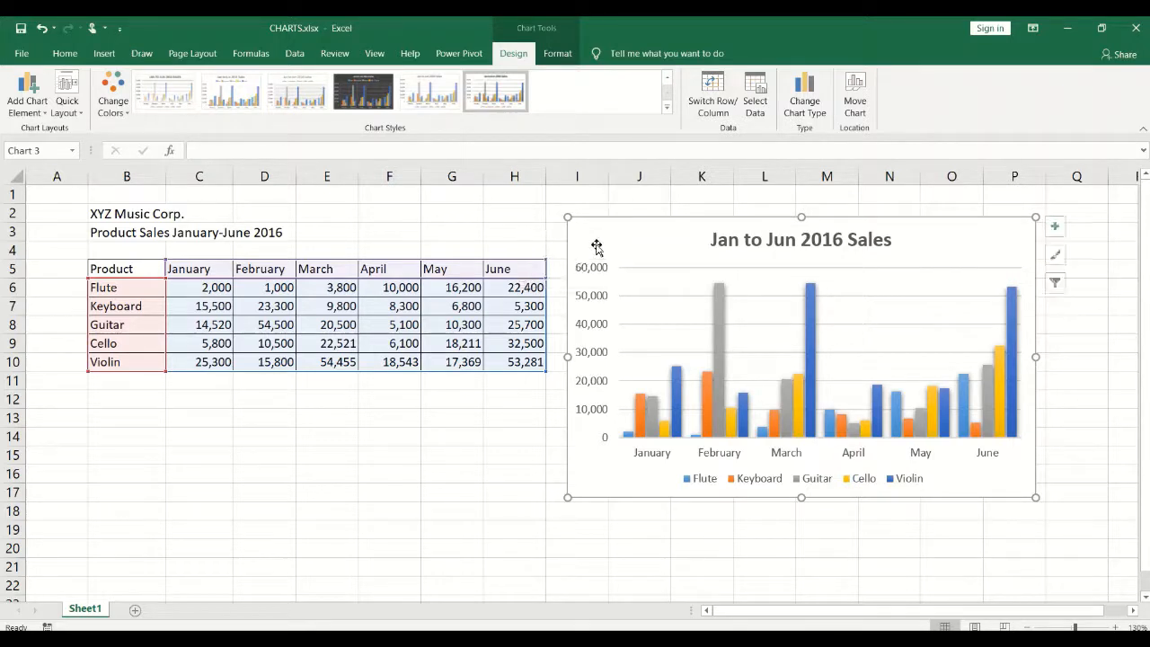
right_click(597, 245)
click(619, 243)
right_click(996, 249)
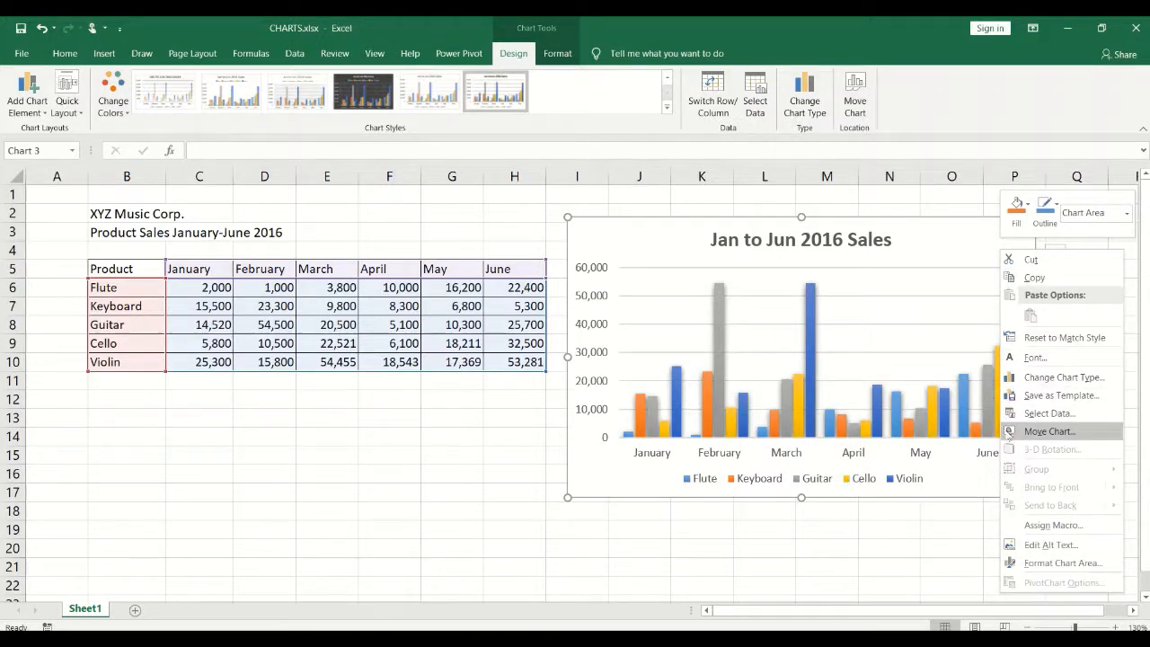
Move the chart to a new sheet named 'Jan to Jun 2016 Sales'.
click(1048, 431)
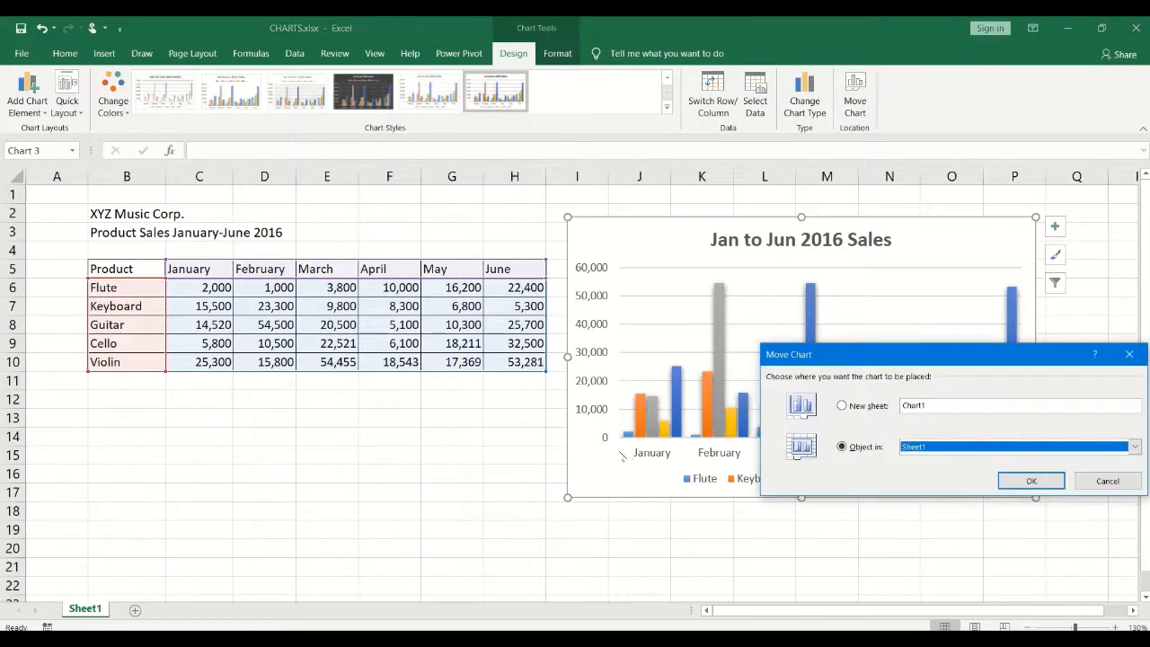
drag(893, 358, 497, 258)
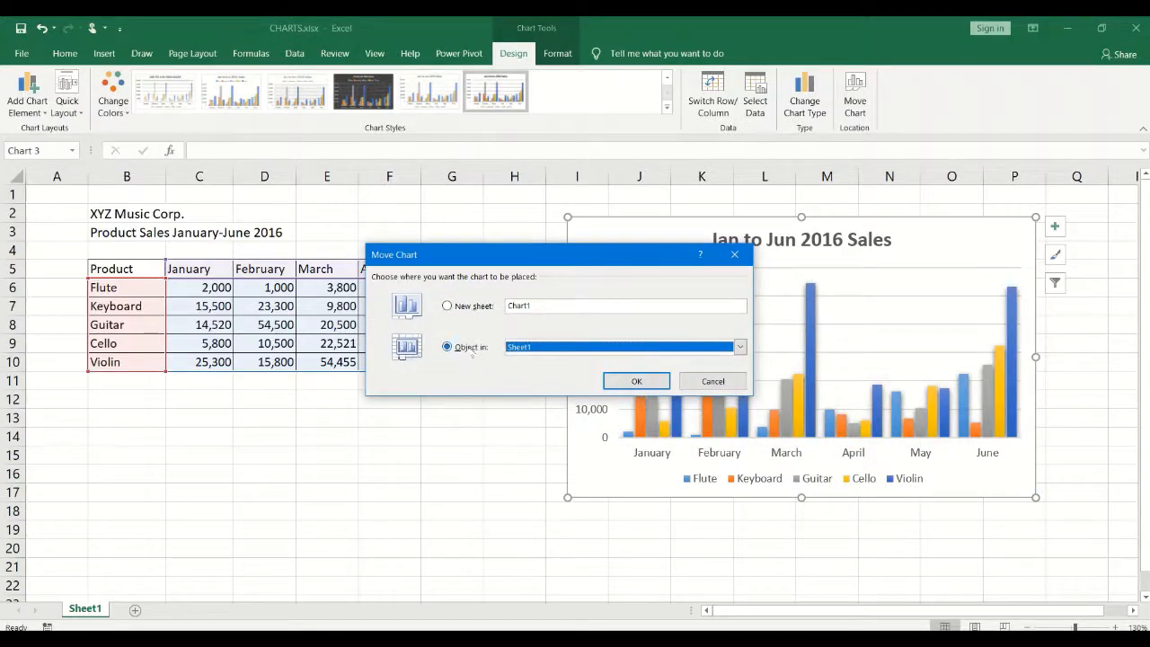
click(470, 310)
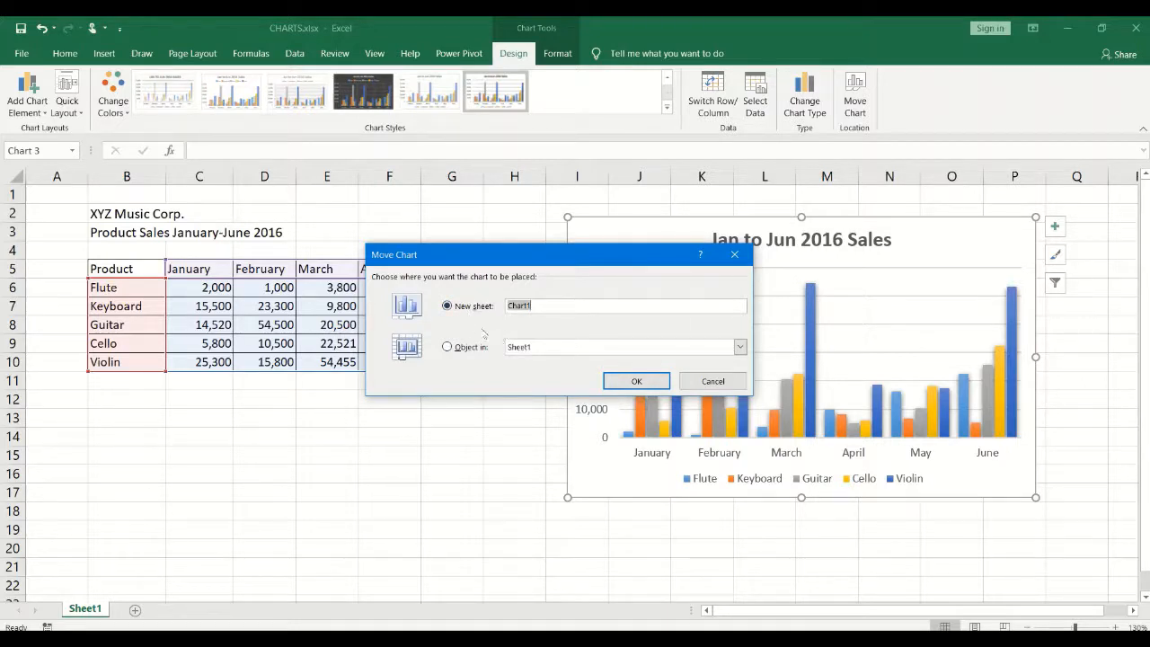
click(548, 306)
click(624, 384)
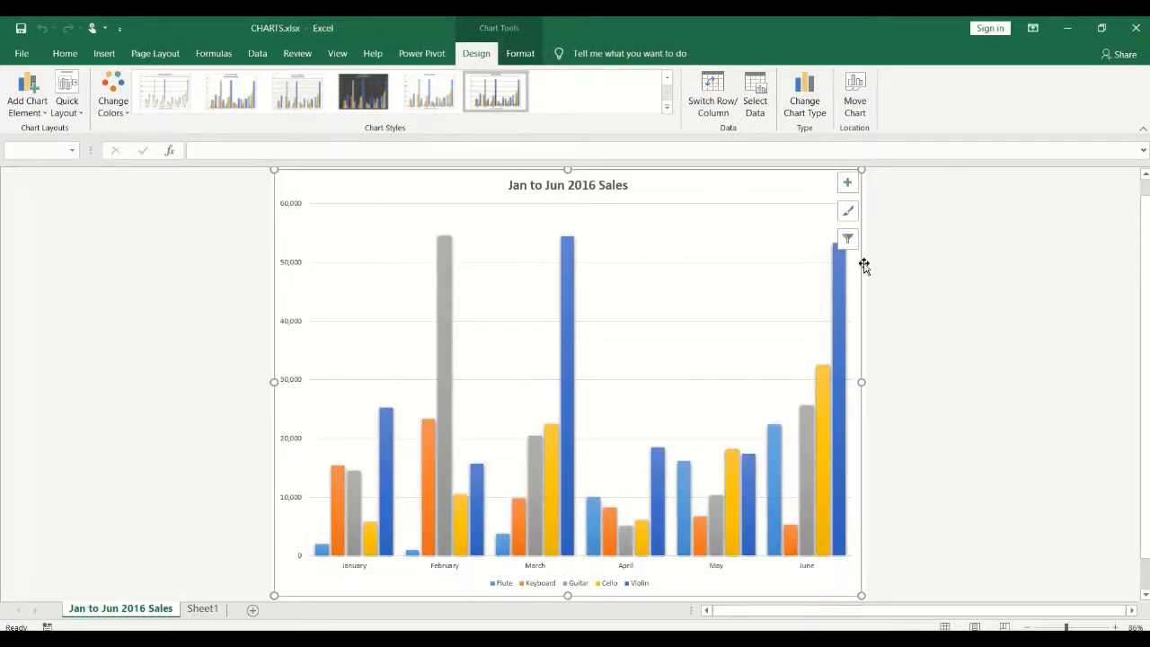
Move the chart back as an object in Sheet1, drag it beside the table, then delete it.
click(130, 460)
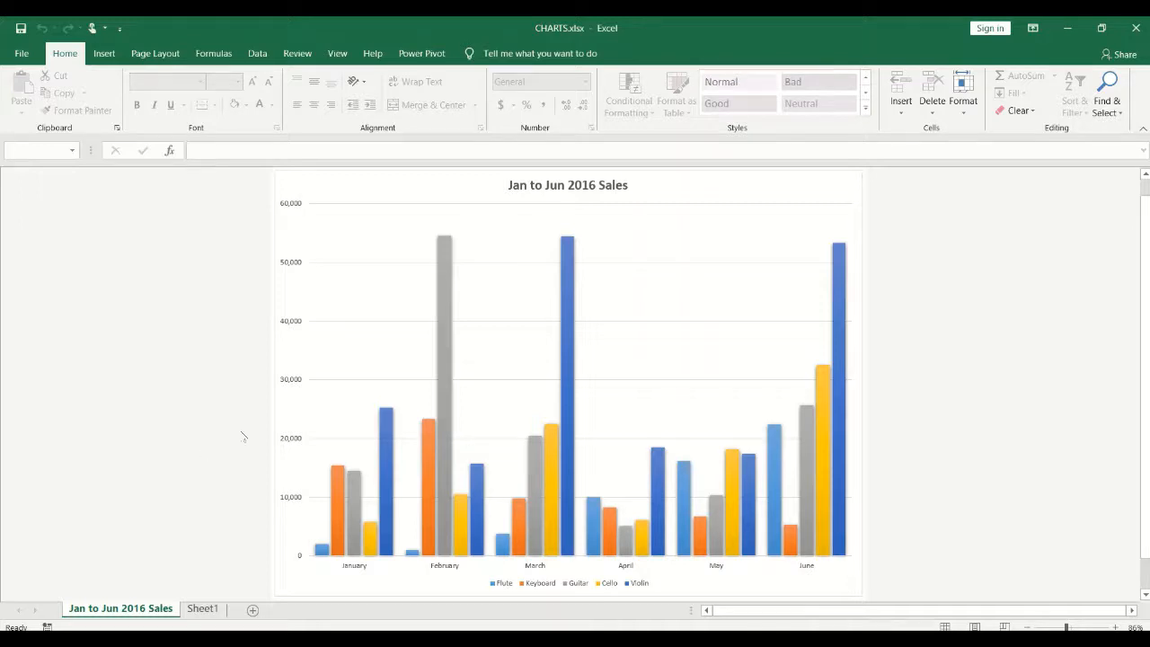
click(367, 248)
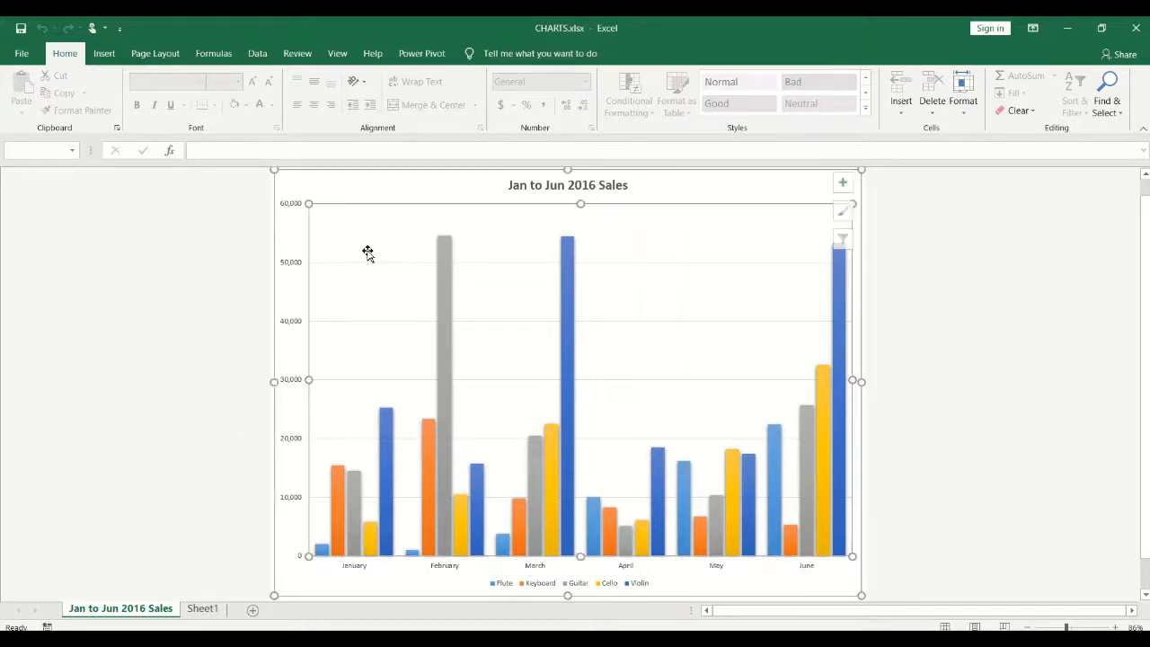
right_click(349, 194)
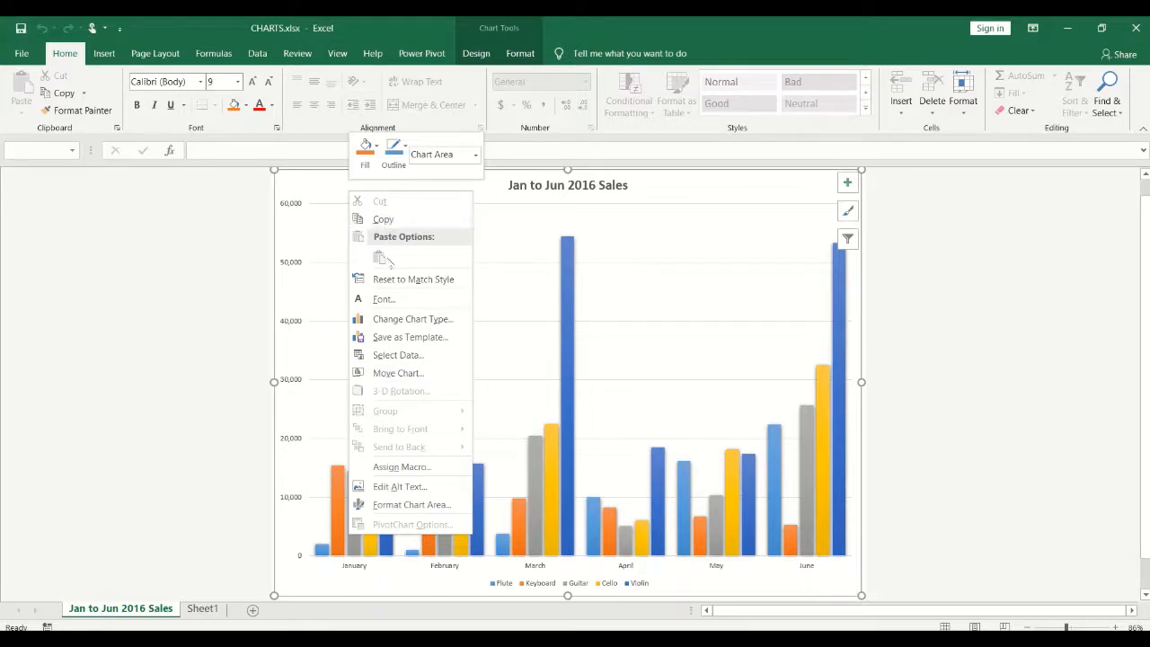
click(401, 373)
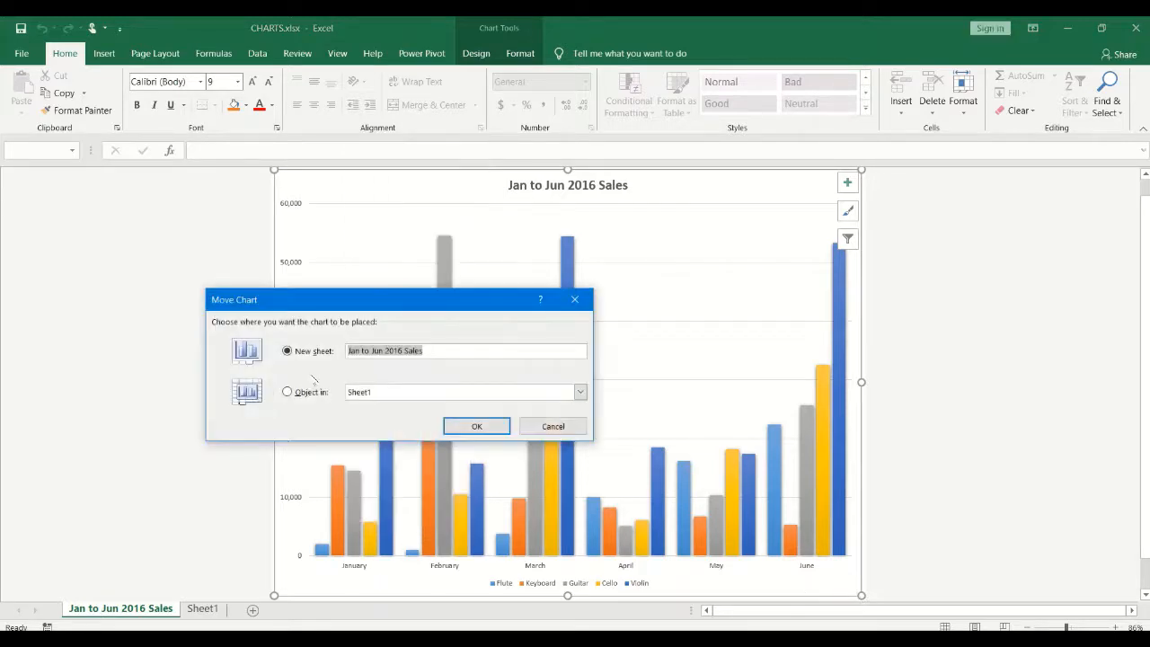
click(291, 396)
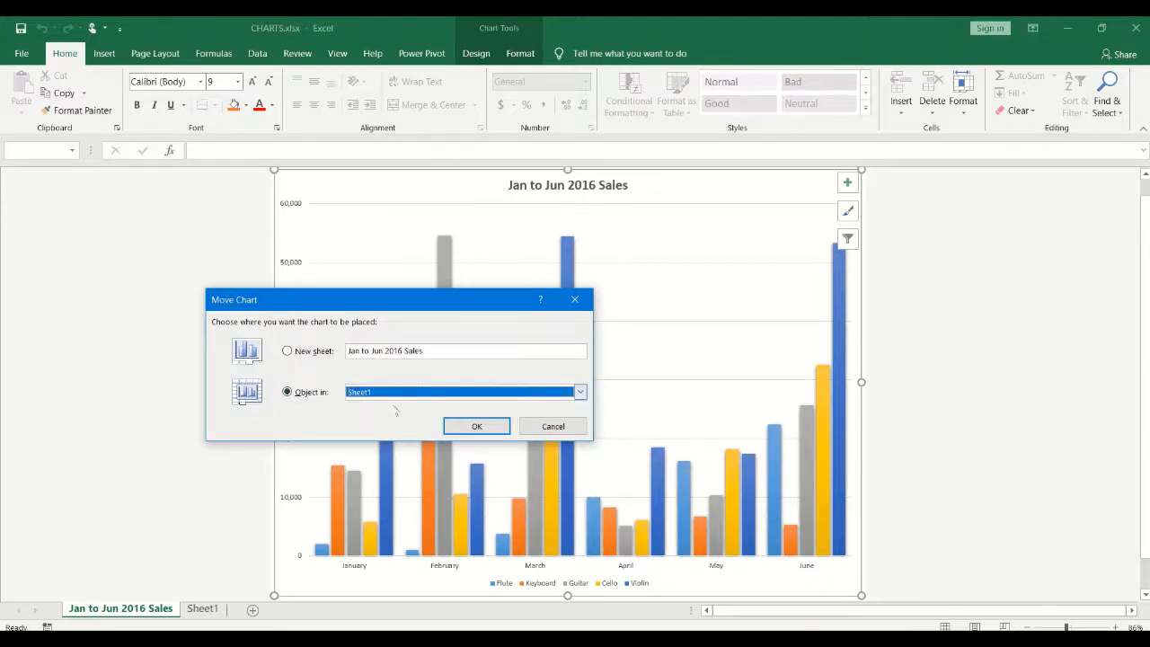
click(476, 427)
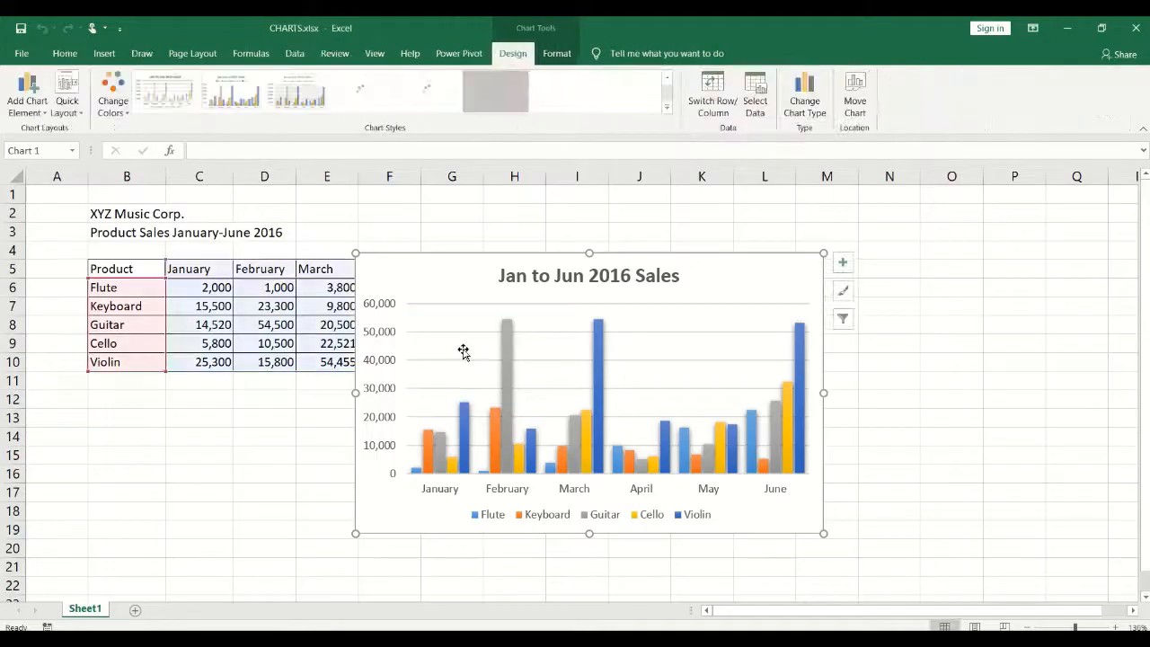
drag(460, 271, 641, 283)
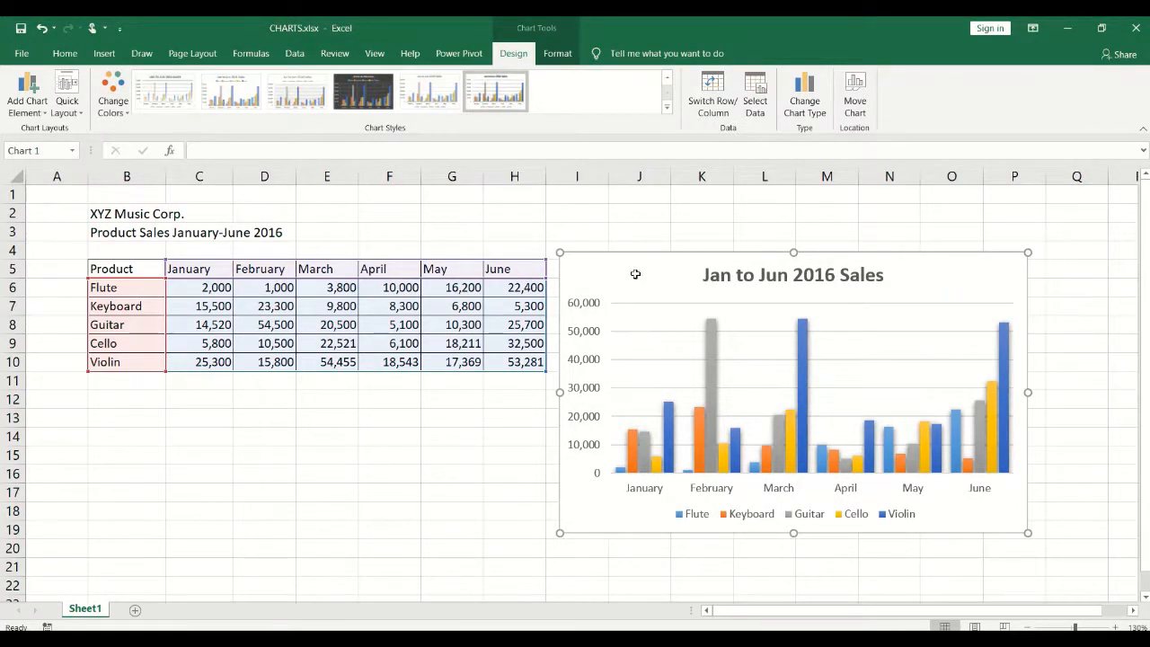
key(Delete)
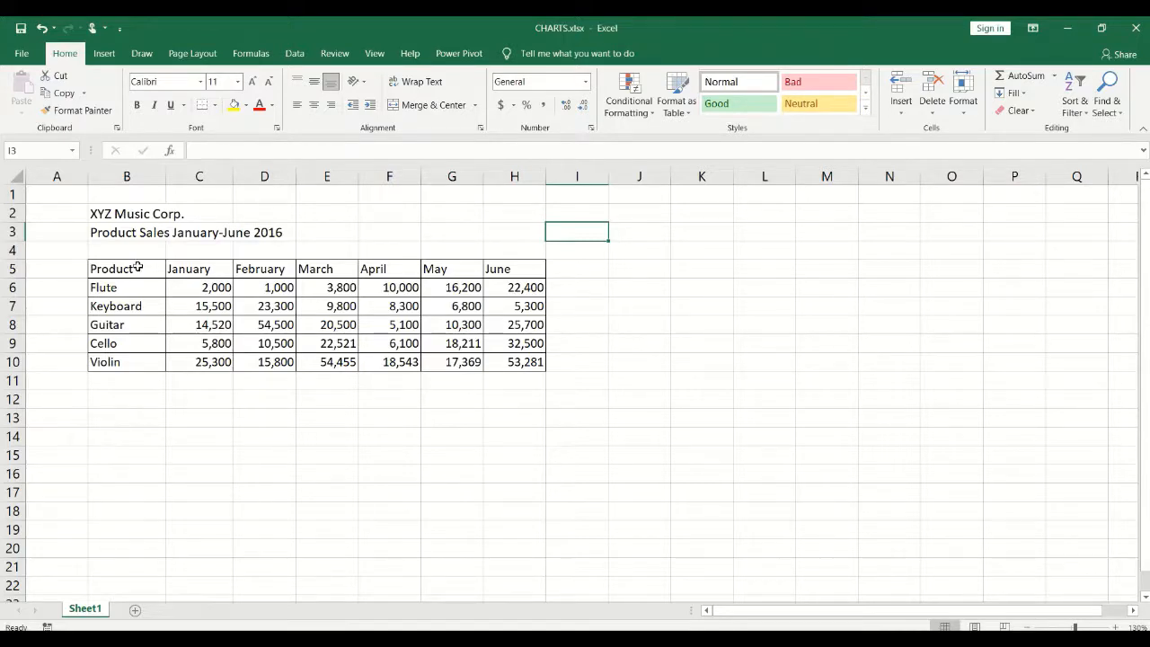
Select product names B5:B10 plus March figures E5:E10 and show the Insert chart commands.
drag(139, 267, 122, 362)
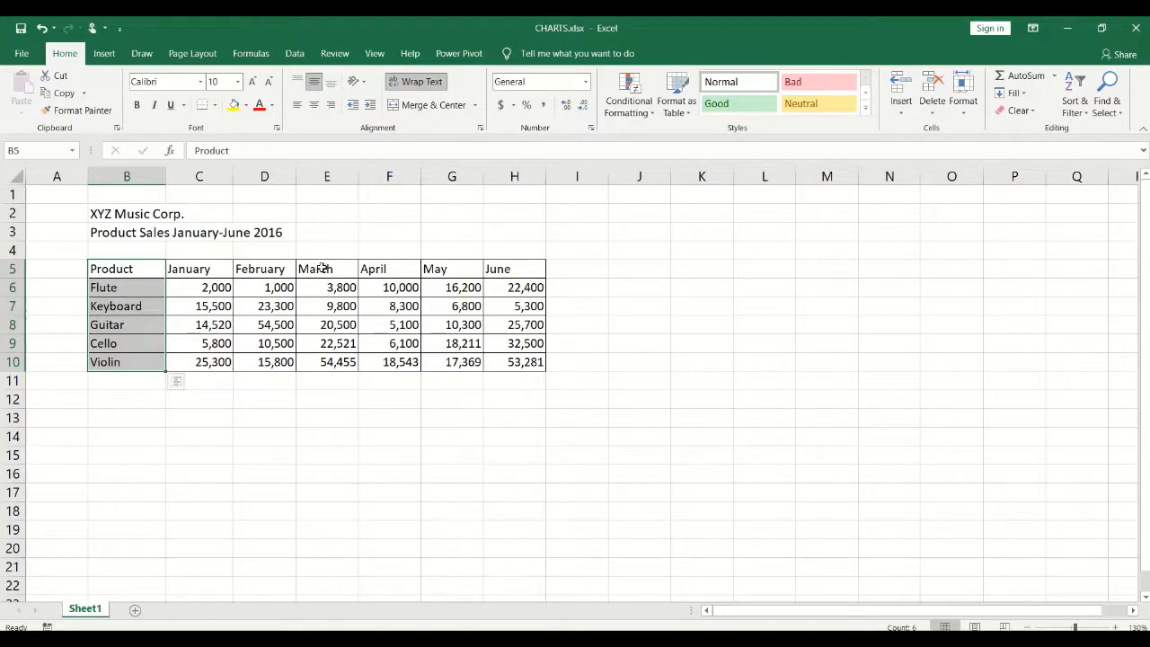
drag(322, 268, 322, 361)
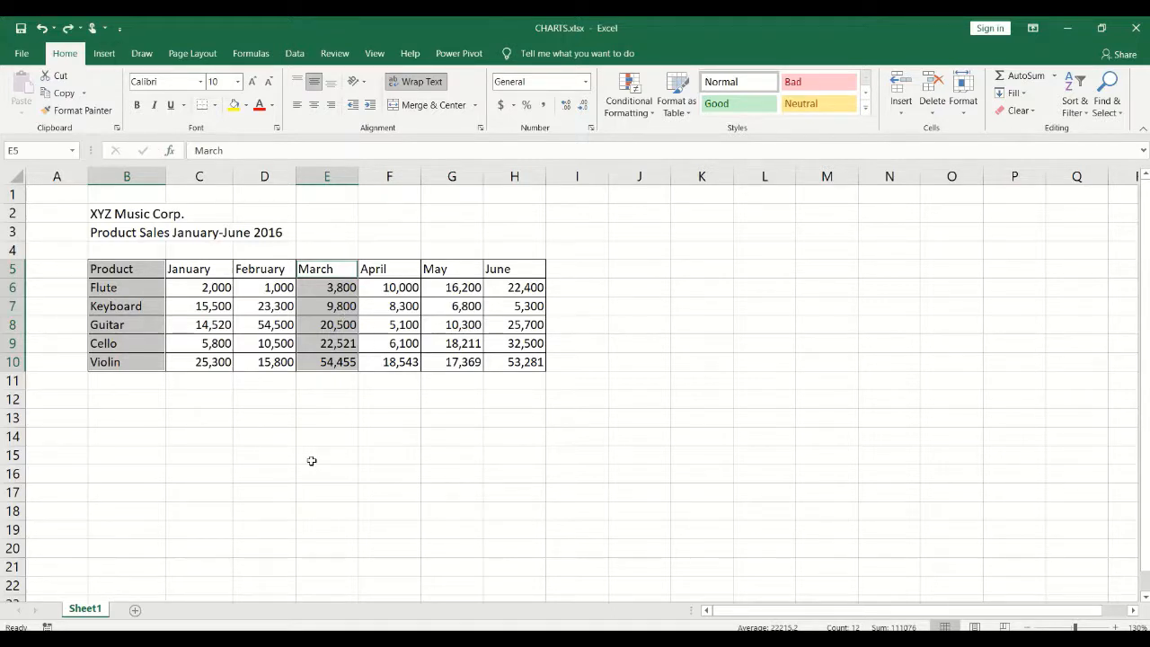
click(104, 54)
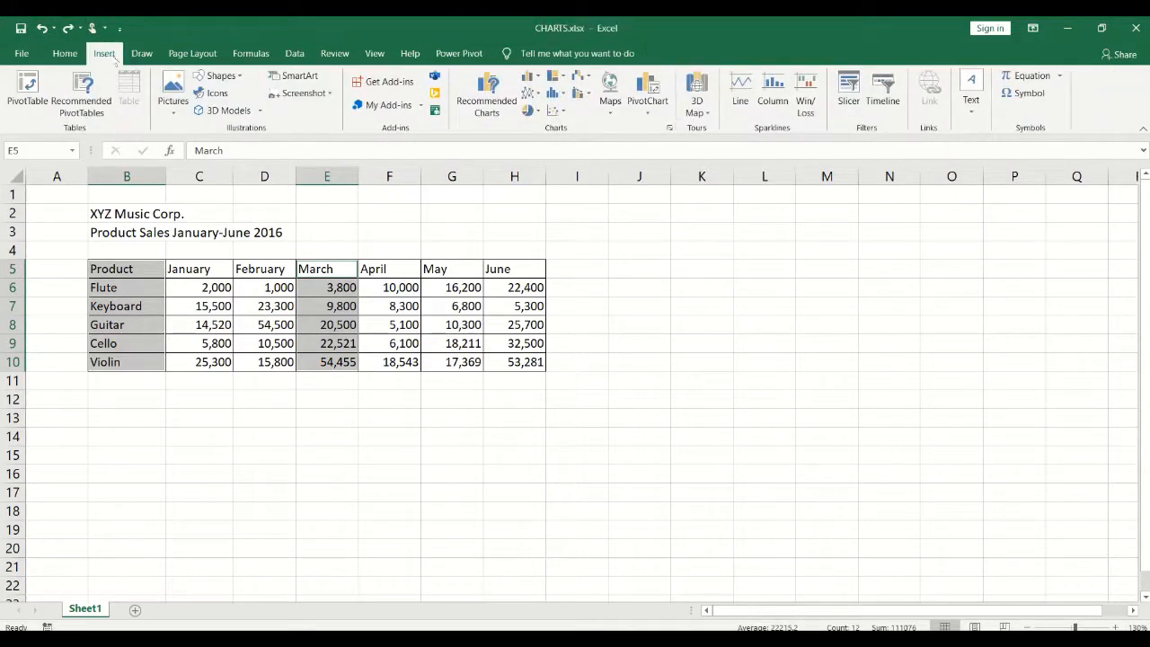
Insert a 2-D pie chart of each instrument's March sales and drag it right of the table.
click(537, 109)
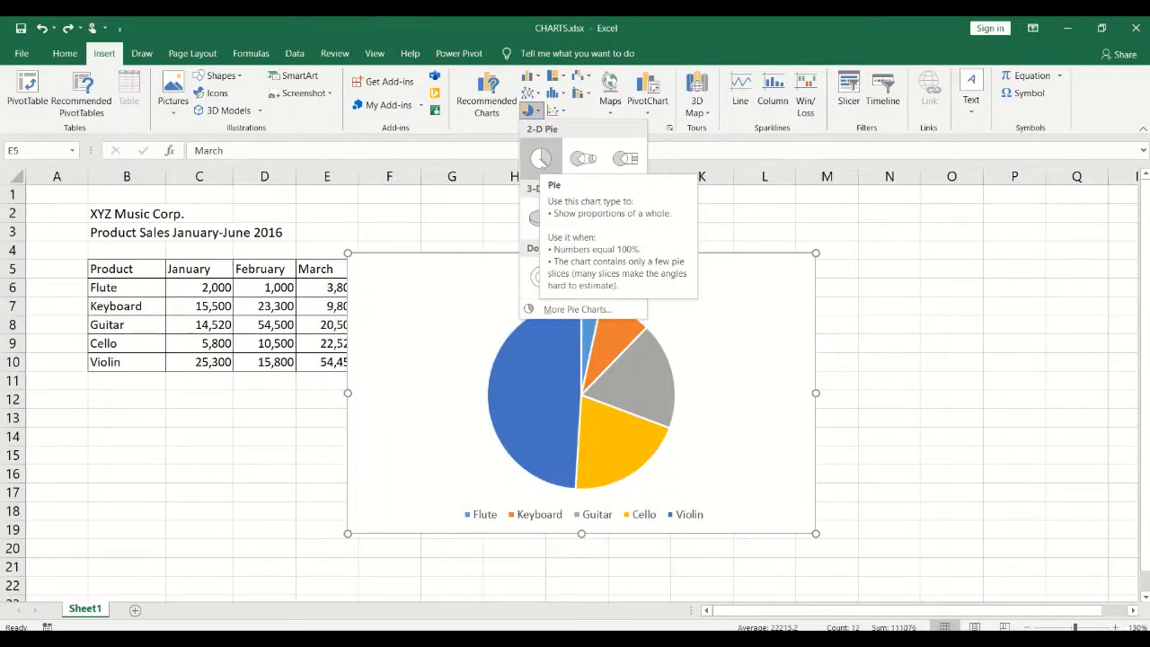
click(540, 159)
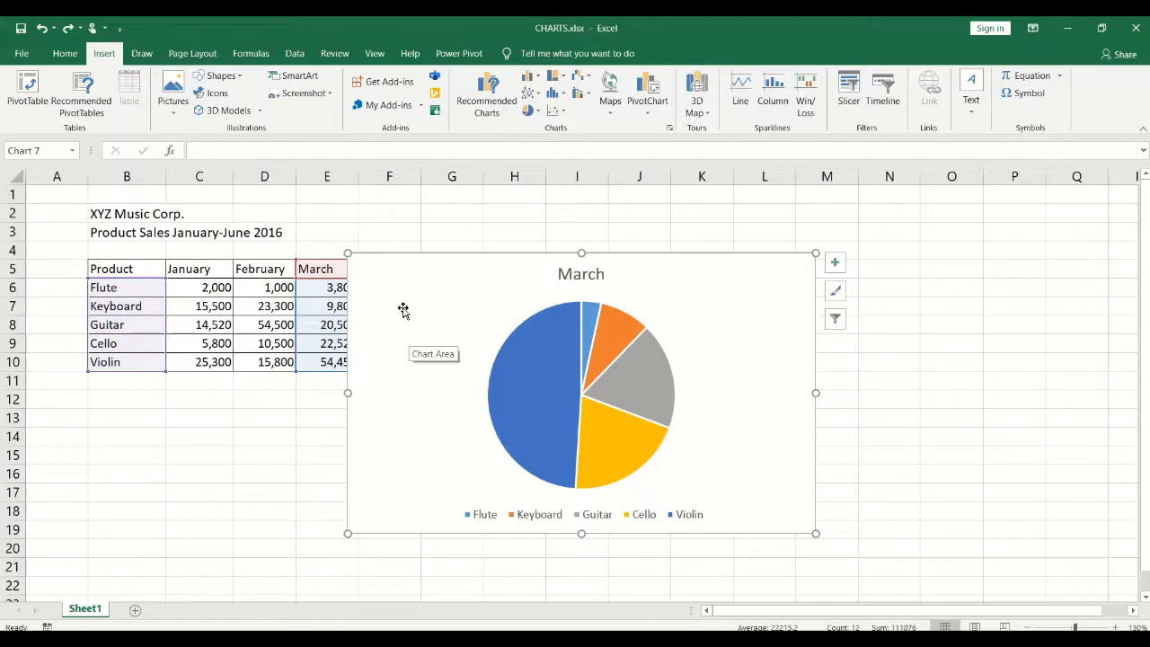
drag(404, 311, 621, 275)
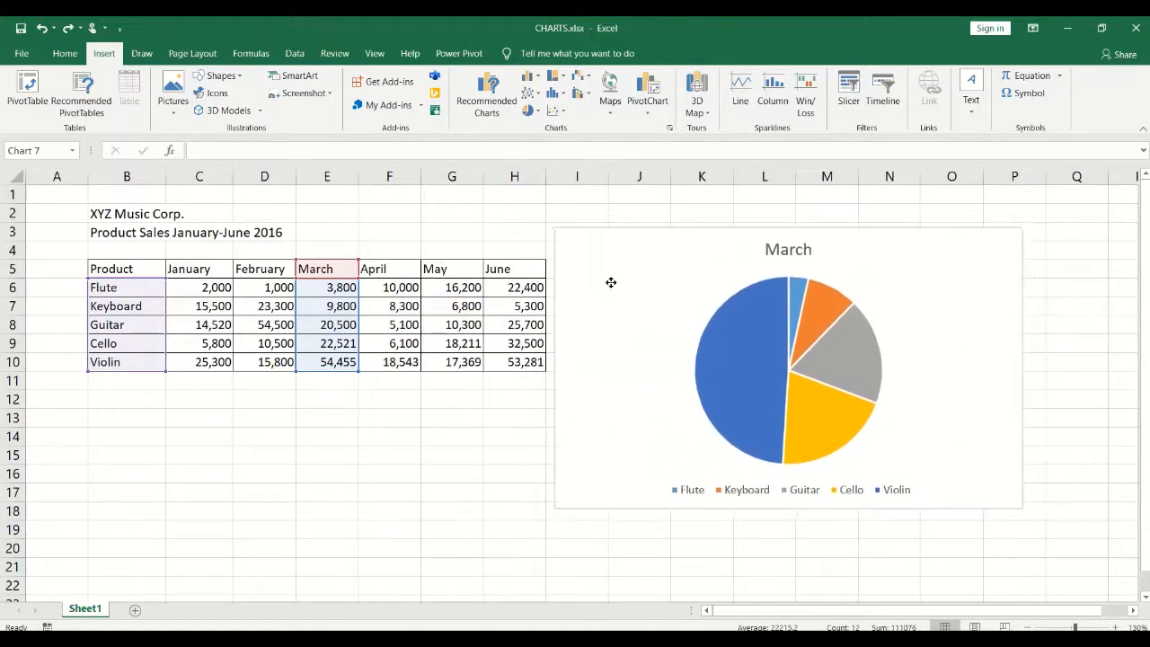
Change the chart title from 'March' to 'March 2016 Sales'.
click(788, 252)
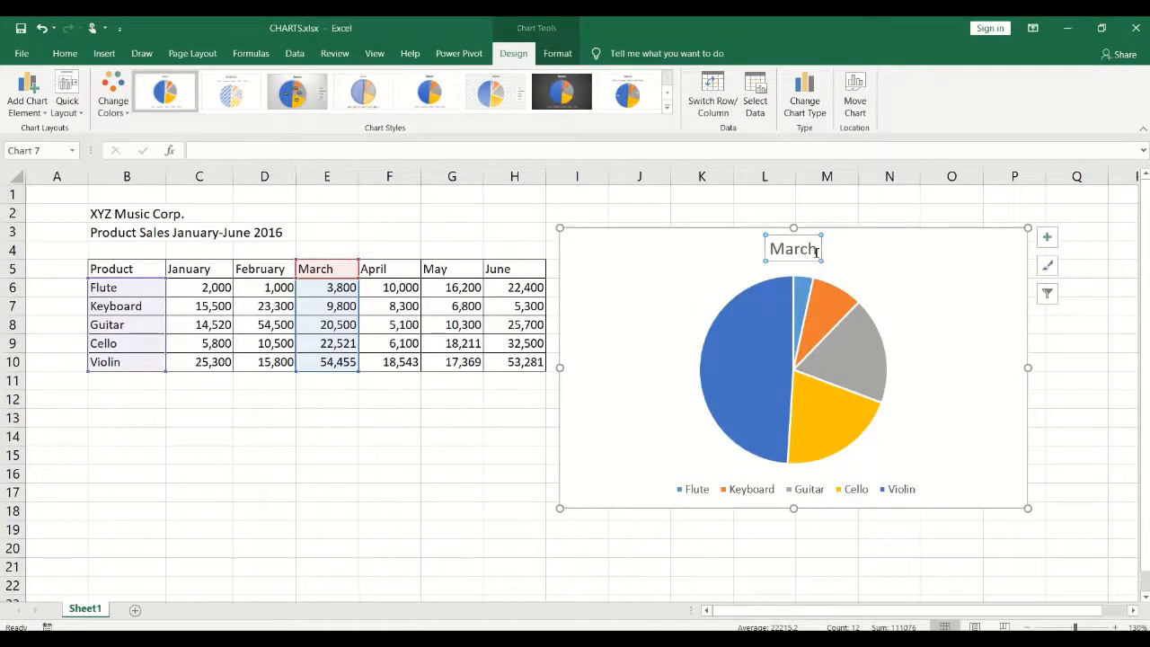
click(815, 252)
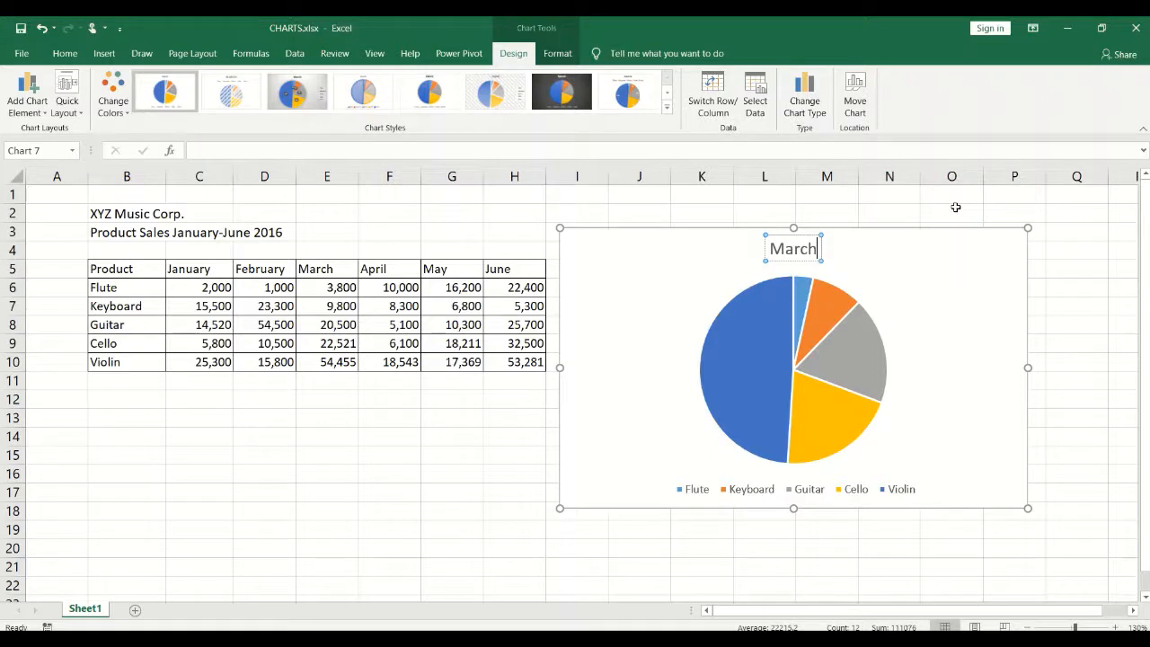
text(2016)
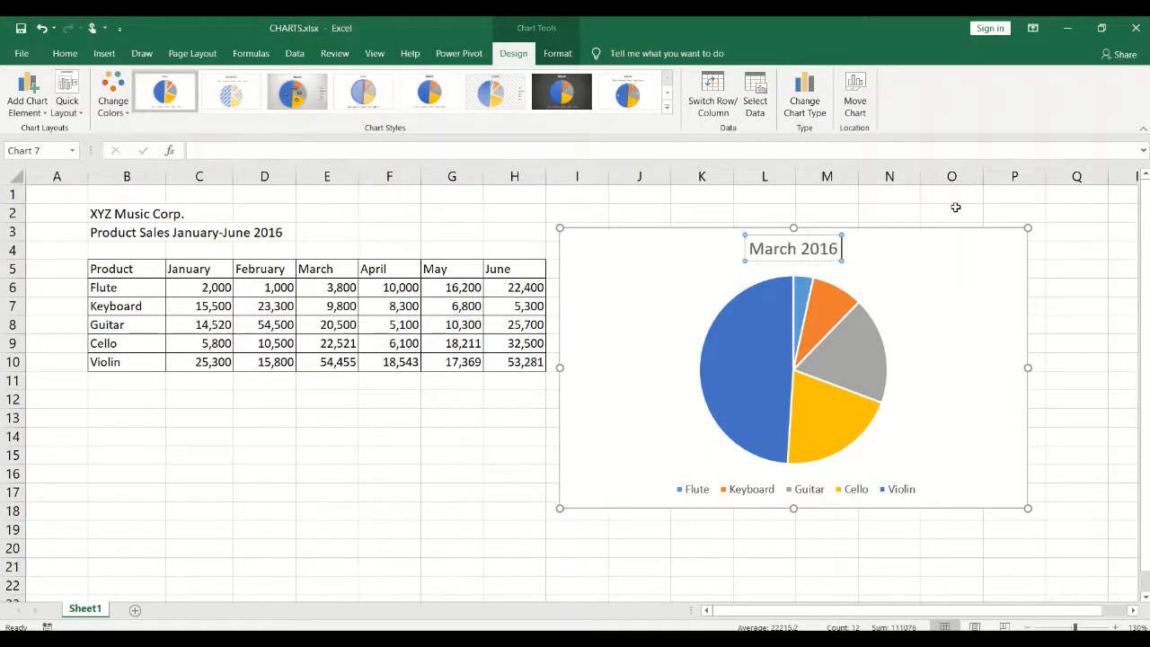
text( Sa)
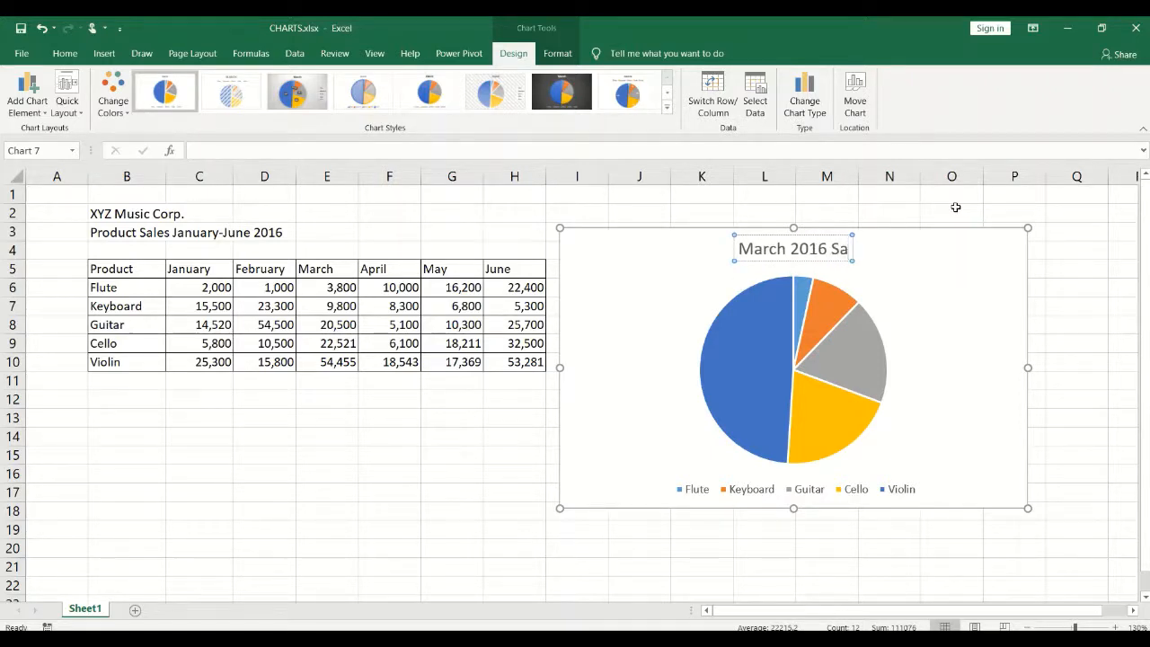
text(les)
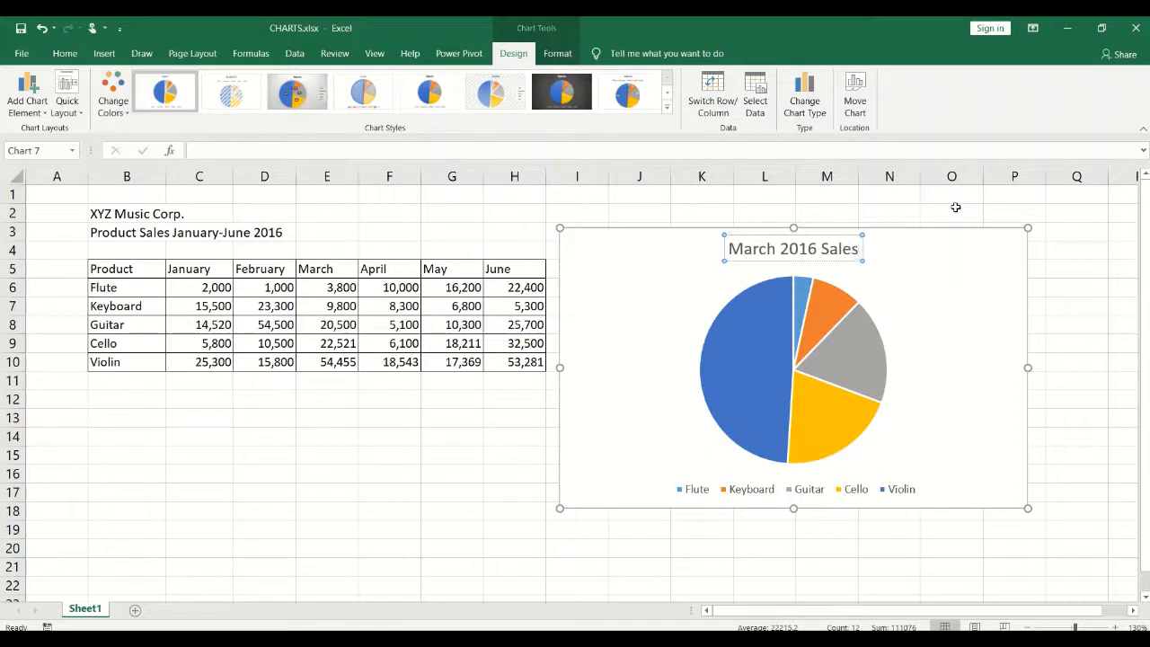
click(740, 492)
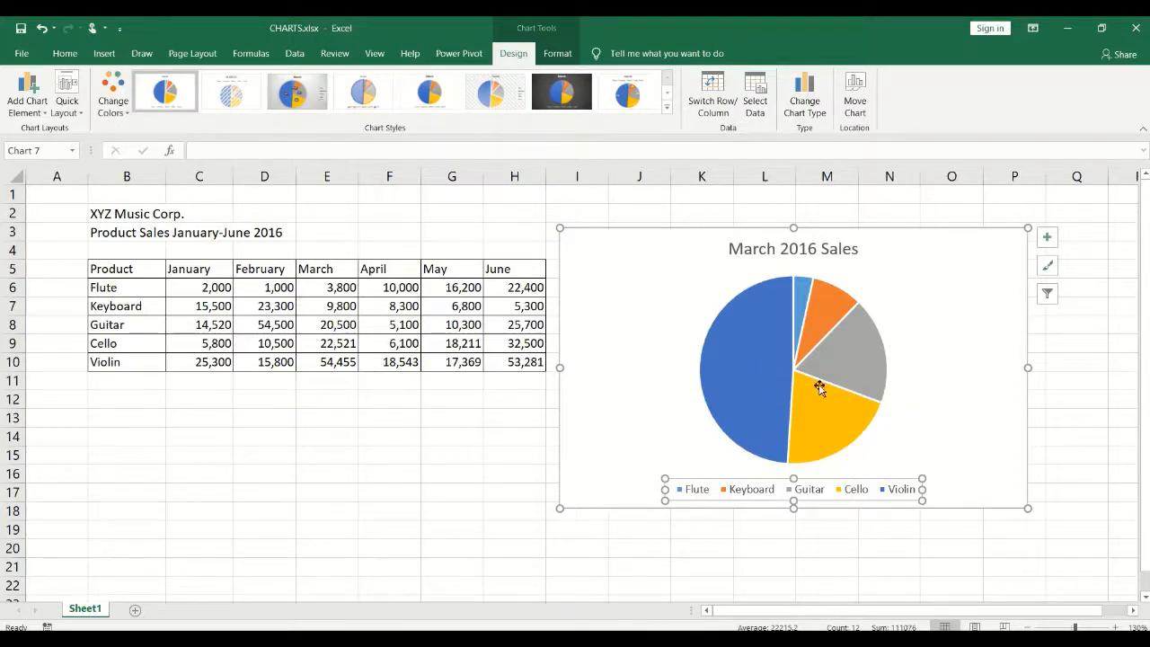
Toggle the pie's data labels on and off, then bring up the Data Labels placement submenu.
click(1045, 239)
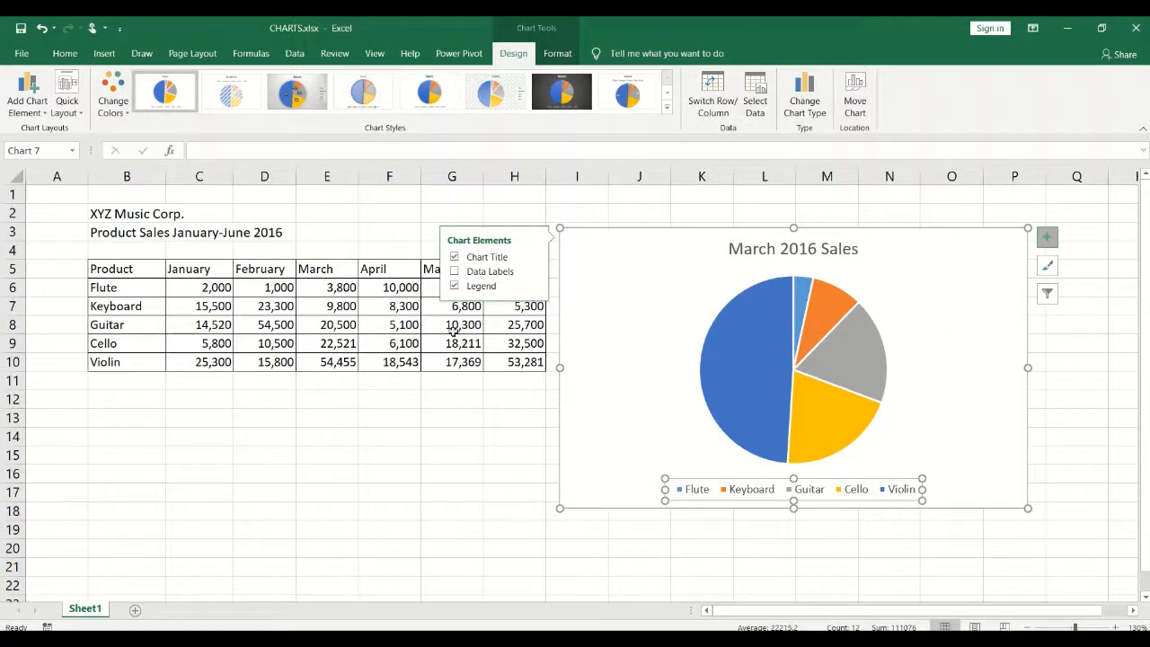
click(455, 271)
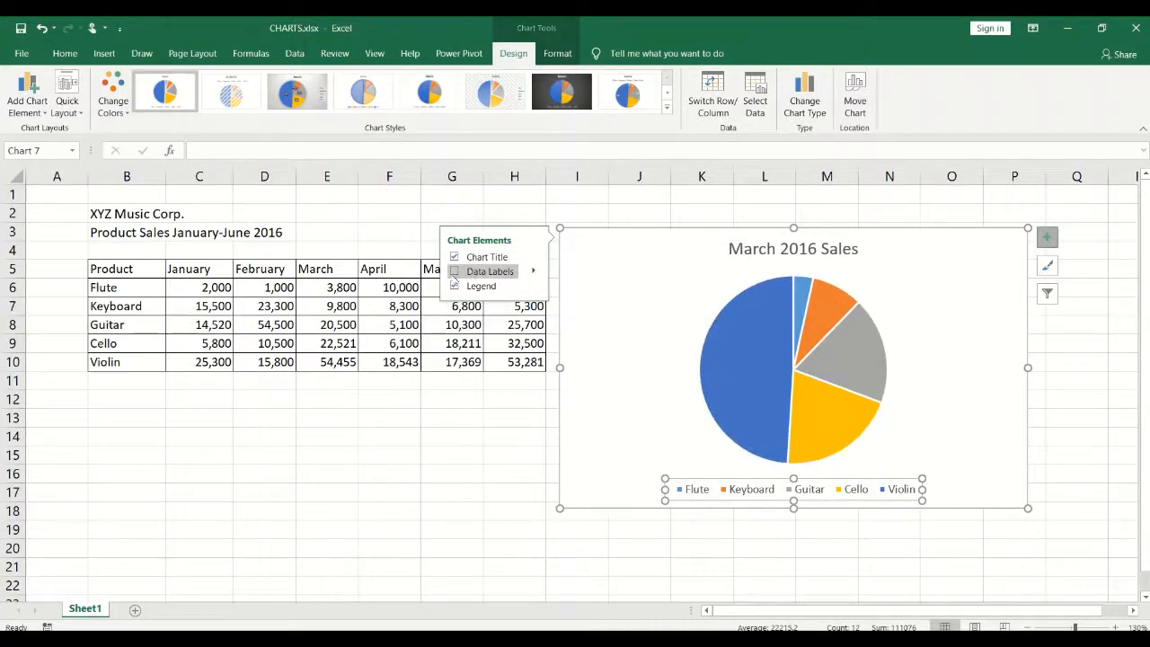
click(454, 272)
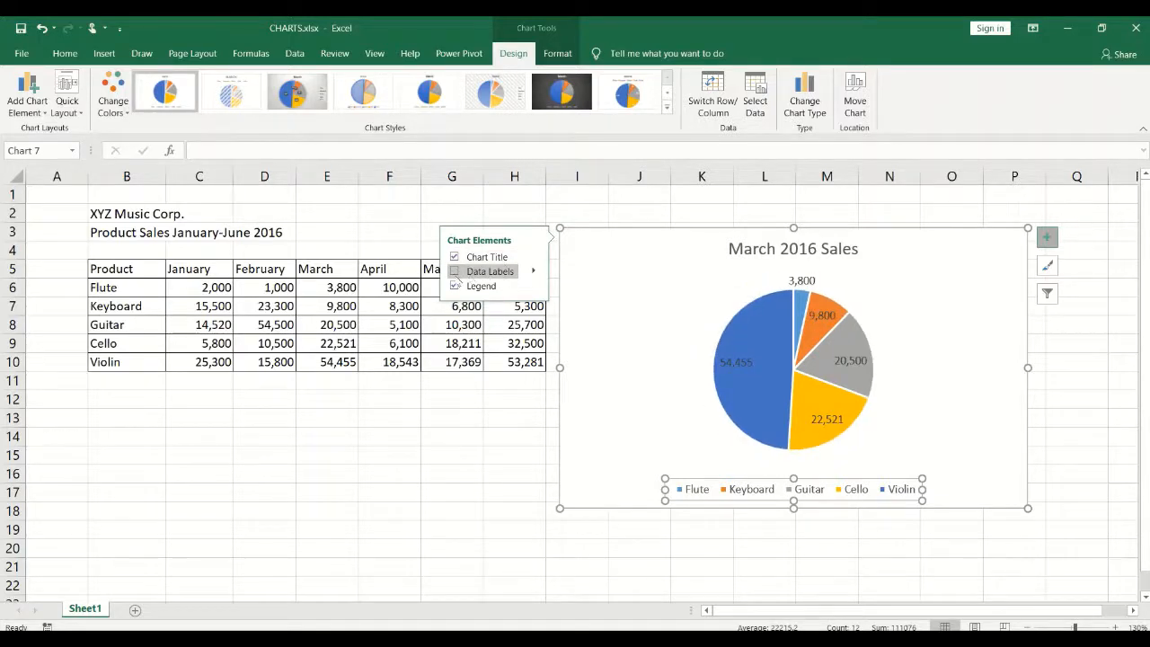
click(455, 272)
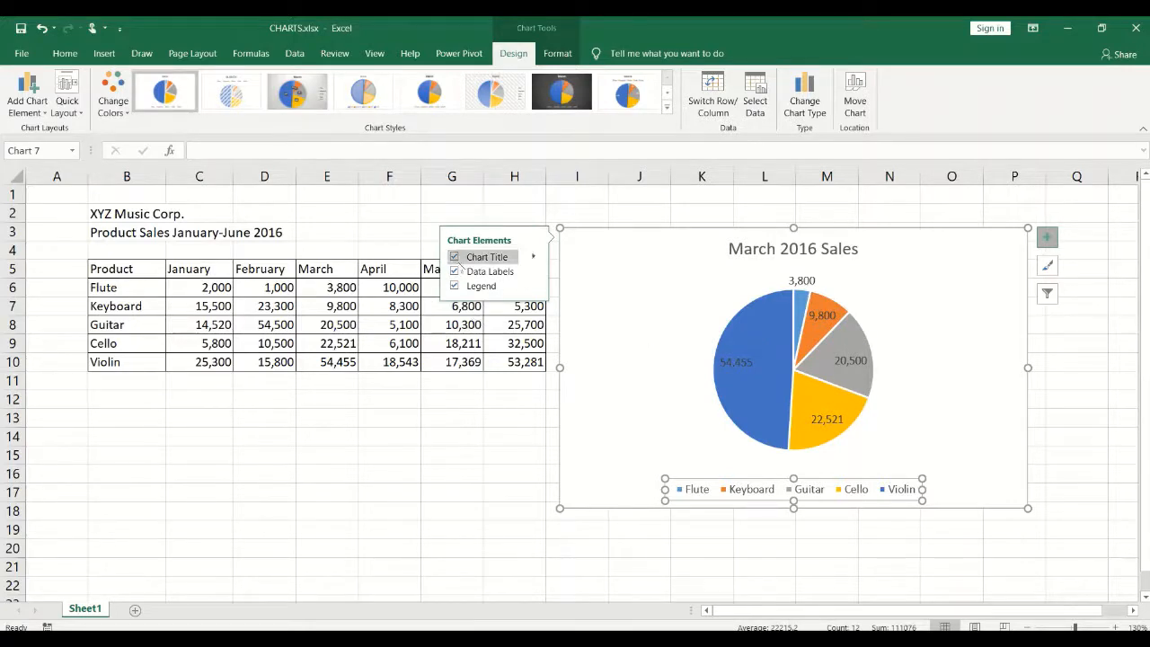
click(454, 271)
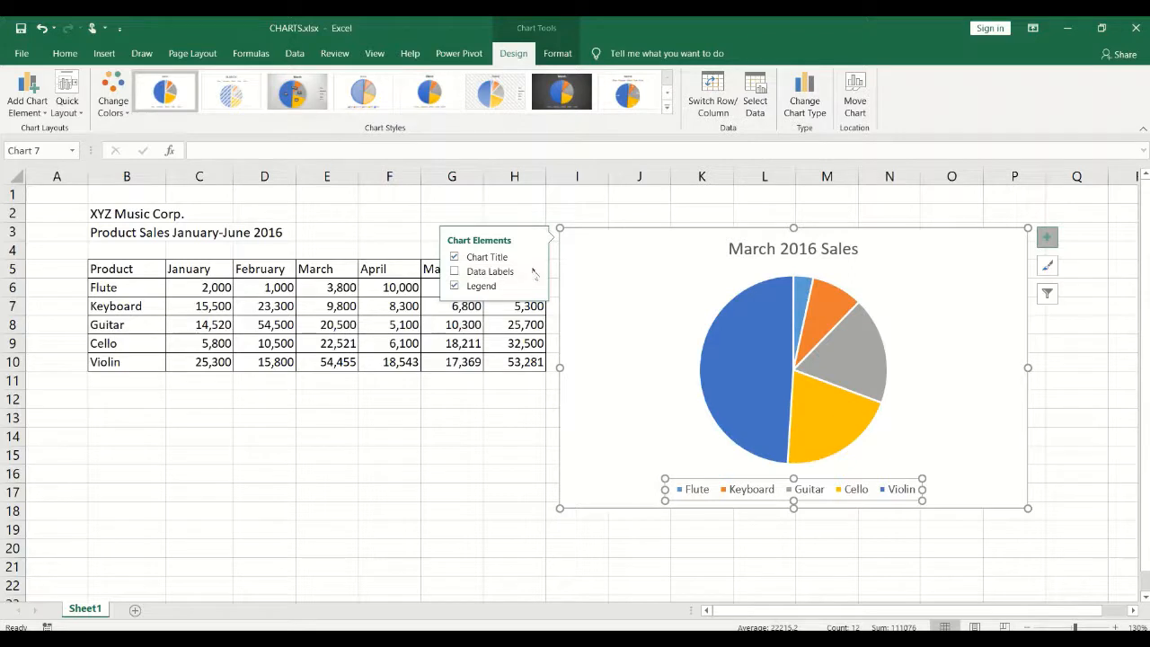
click(534, 272)
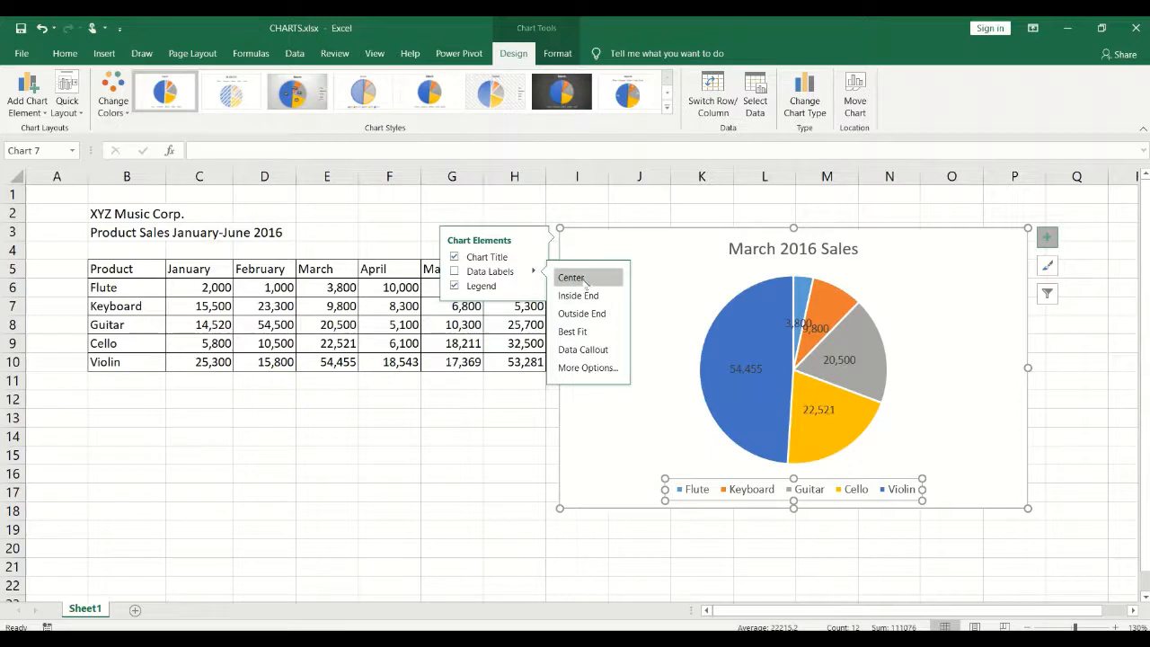
Add percentages to the slice value labels, remove leader lines, and place labels outside each slice.
click(585, 369)
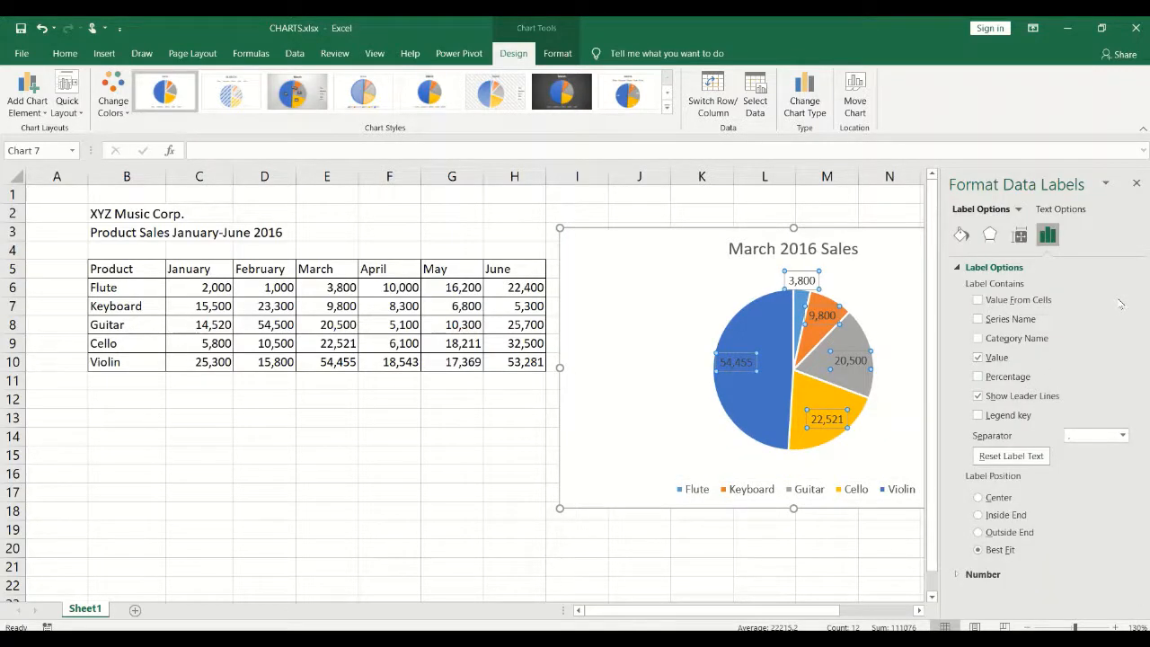
click(979, 376)
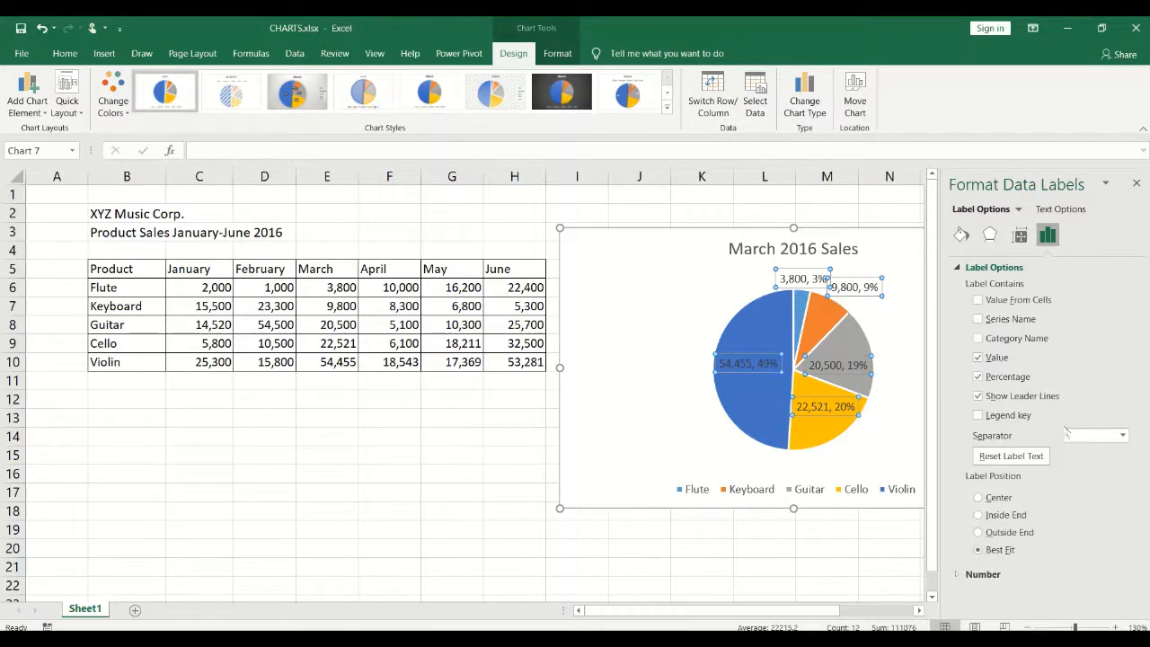
click(978, 396)
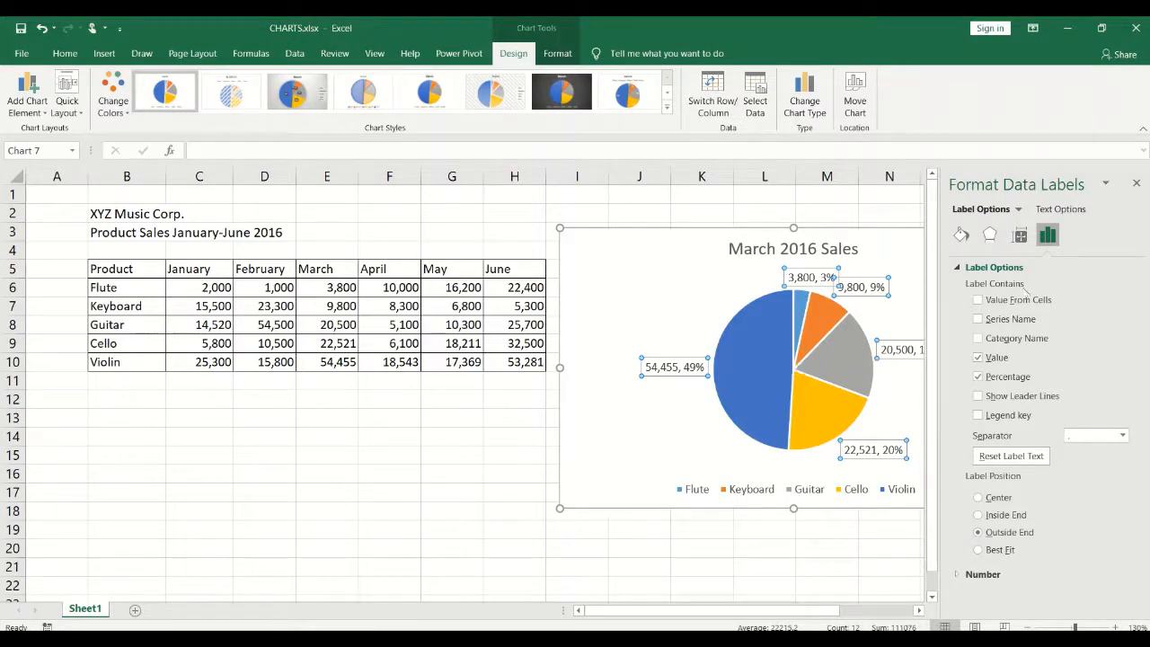
click(1137, 183)
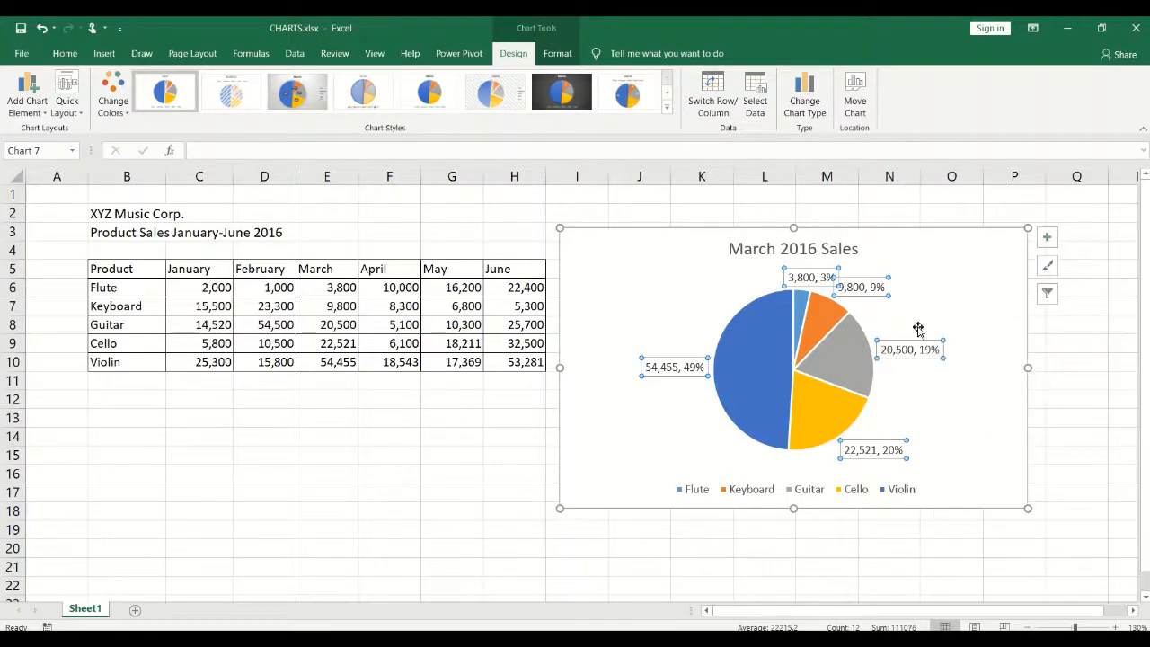
Move the Flute '3,800, 3%' label slightly left, clear of Keyboard's '9,800, 9%' label.
click(977, 273)
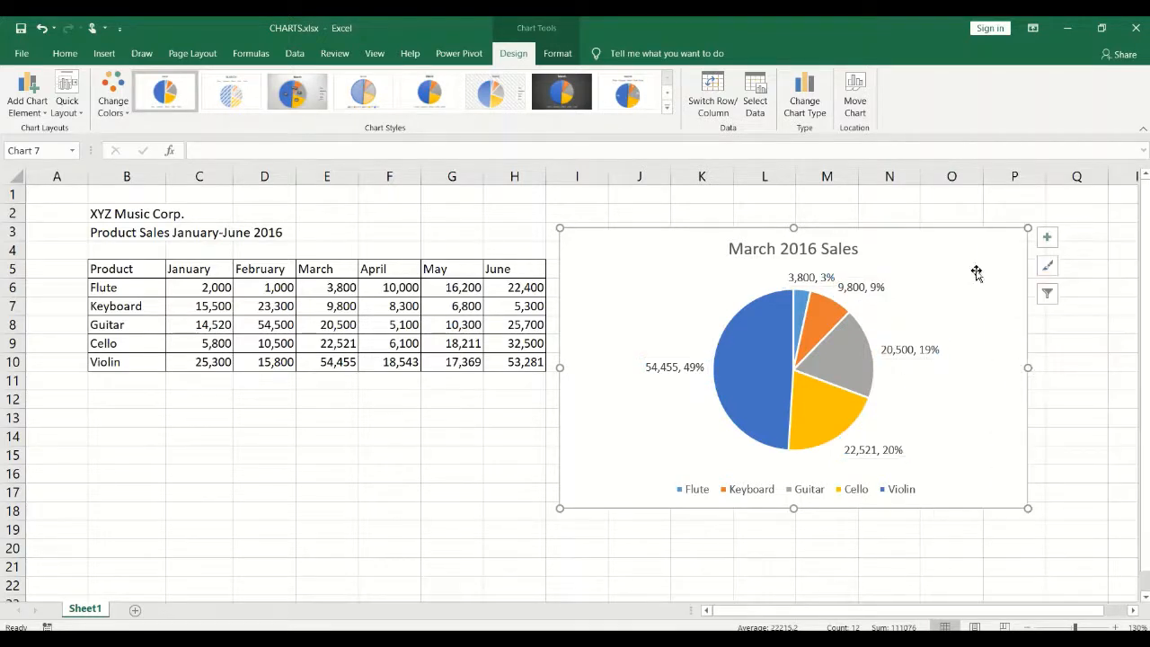
click(808, 279)
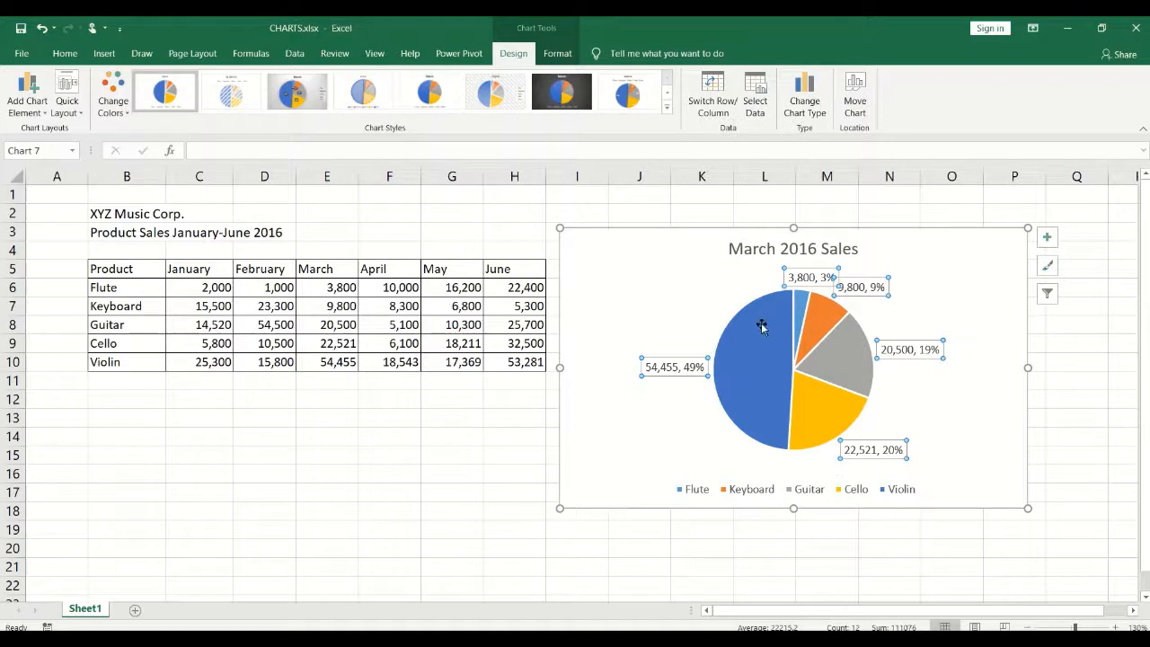
click(808, 279)
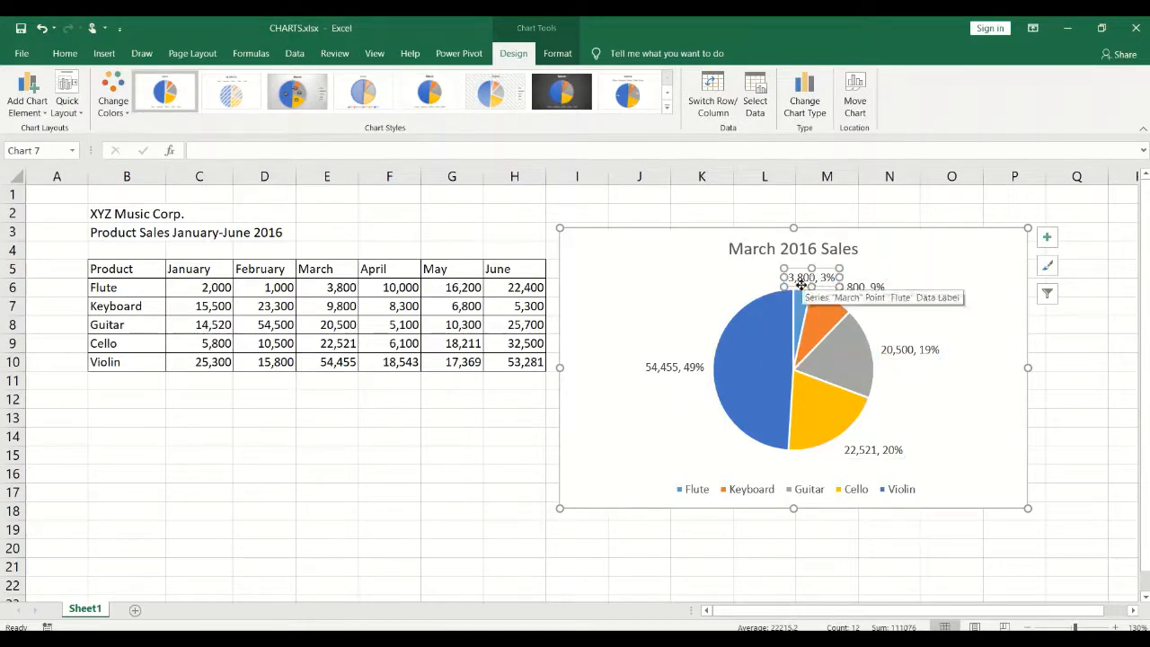
drag(801, 284, 789, 285)
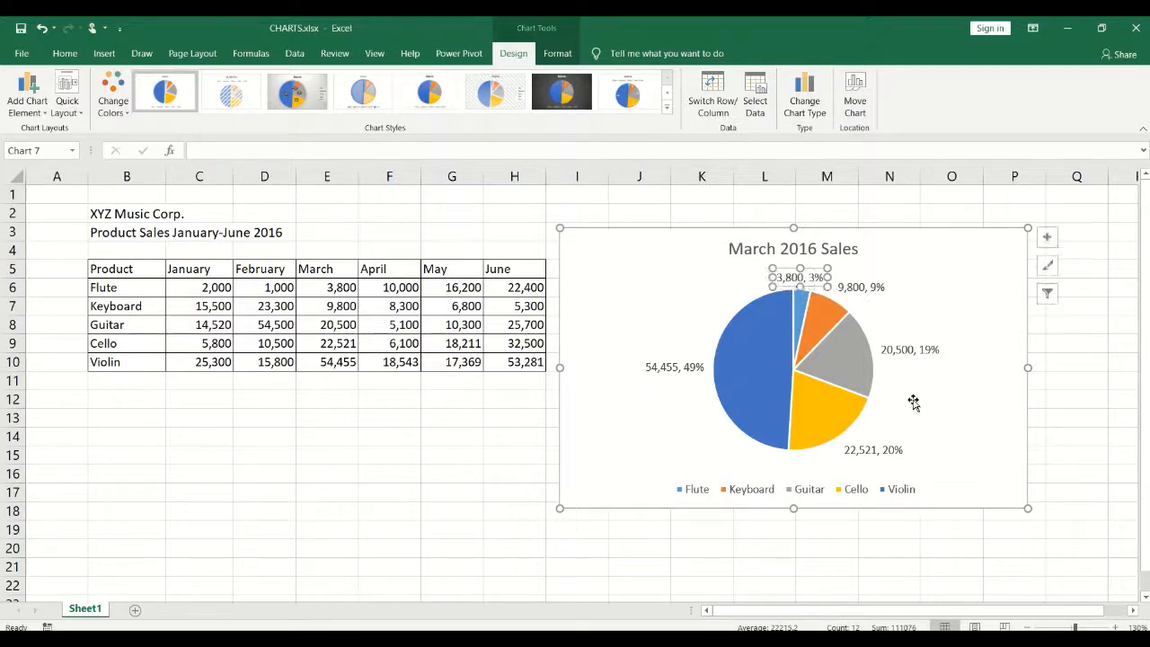
click(934, 297)
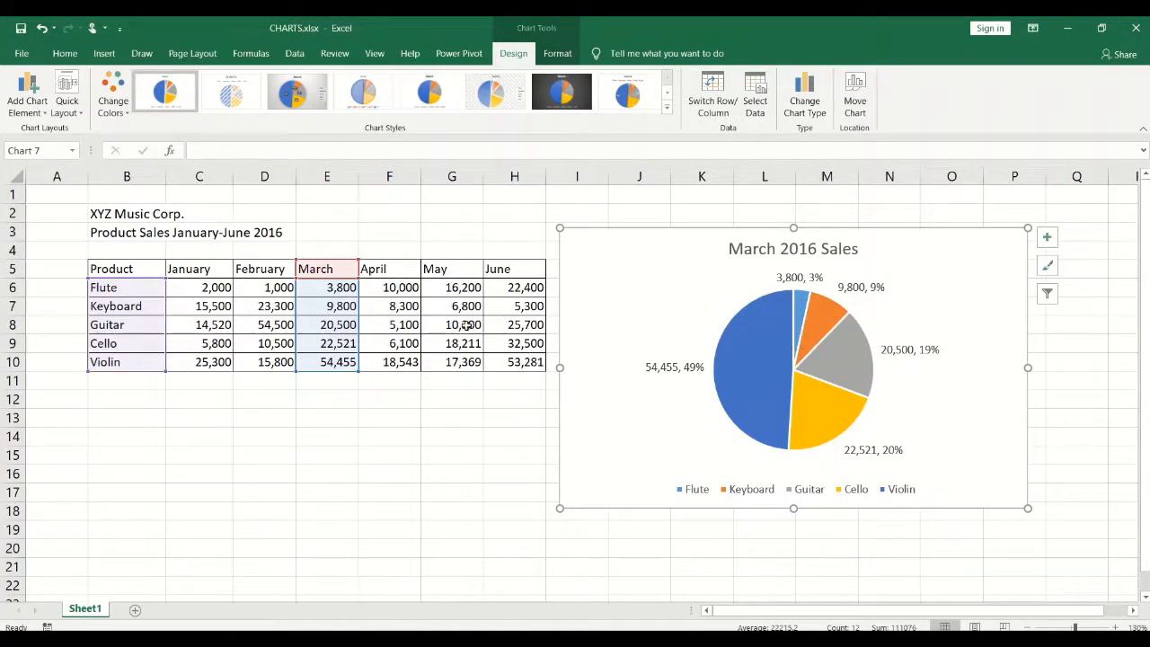
Deselect the chart, select cells D8 and then C13, and show the Insert ribbon.
click(413, 322)
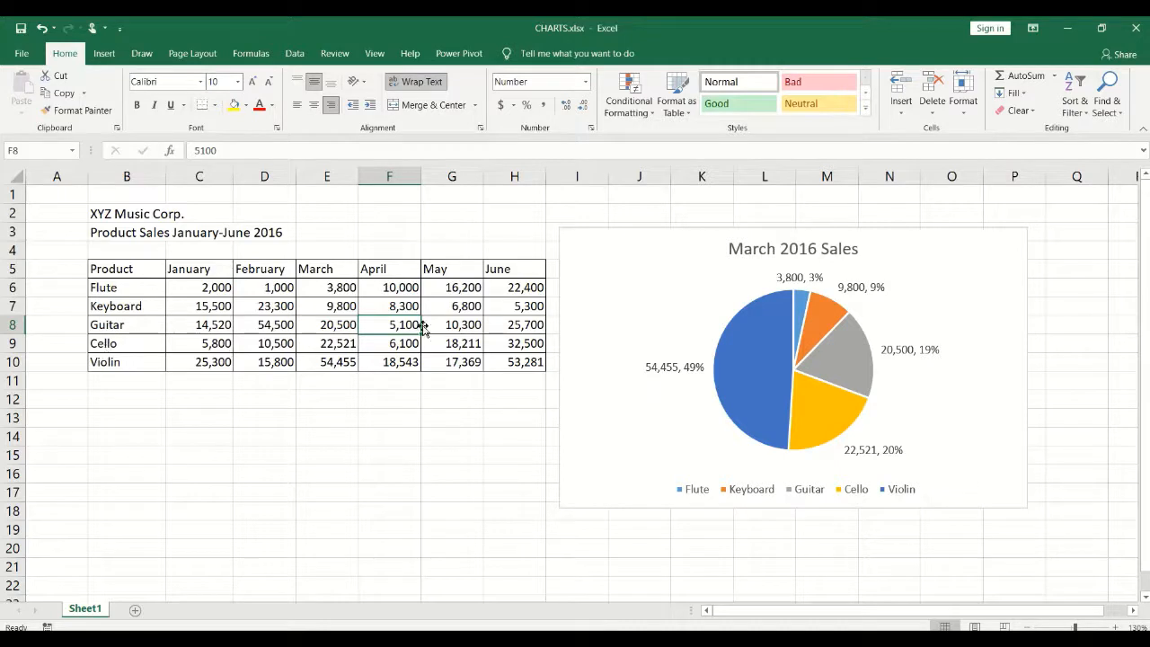
click(284, 324)
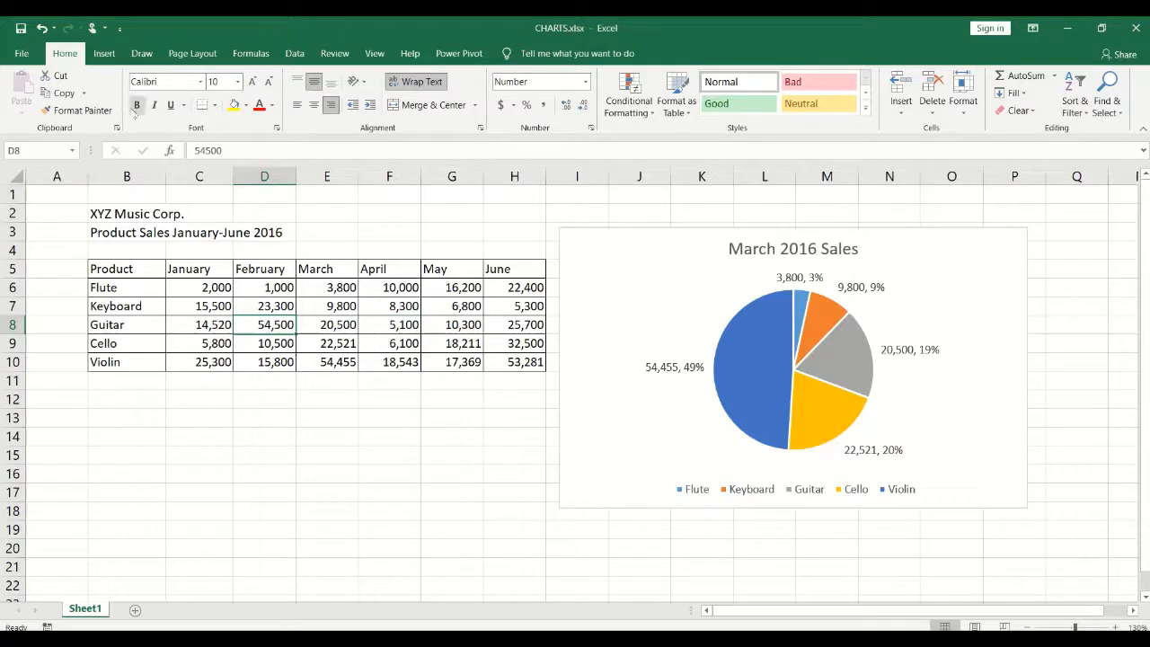
click(104, 53)
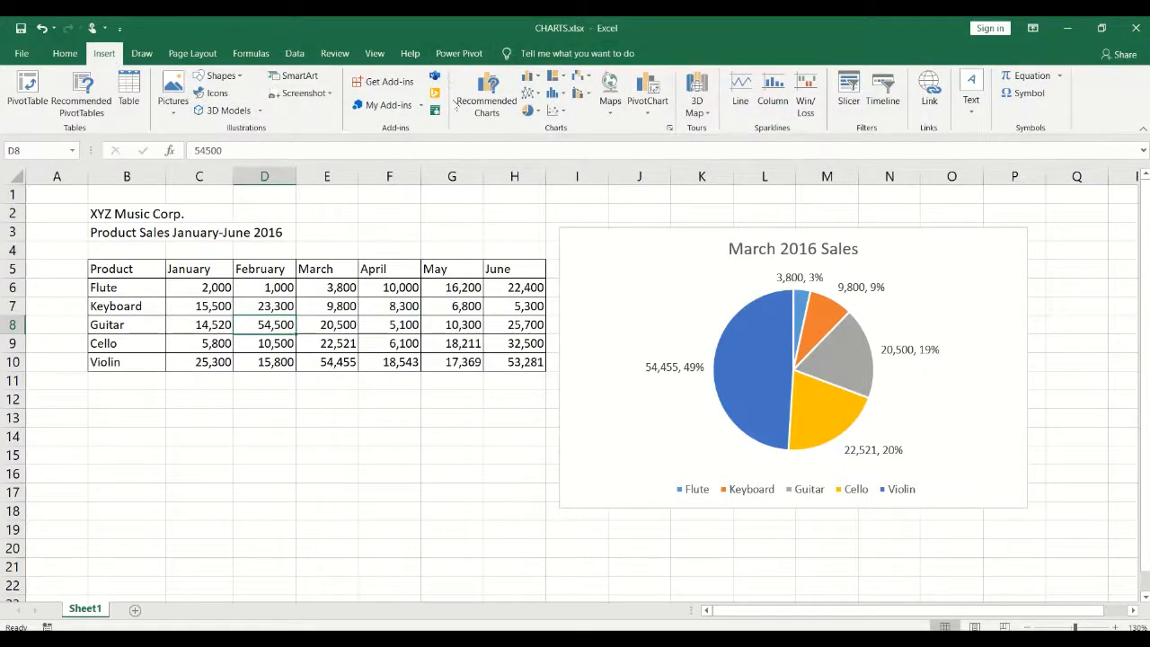
click(192, 411)
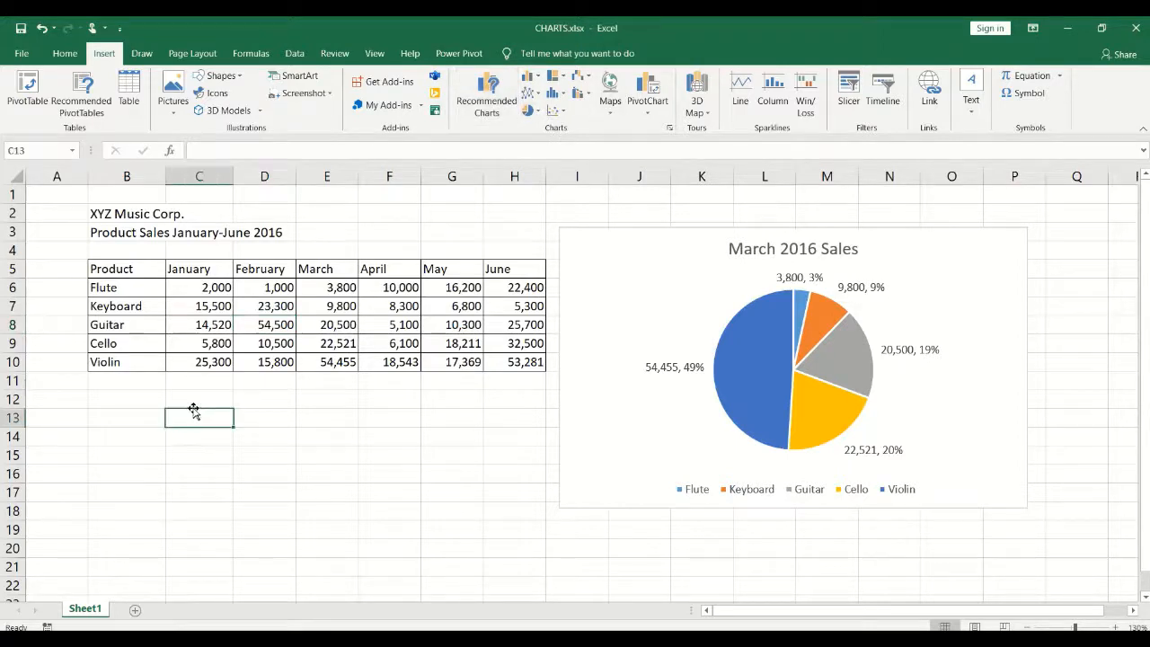